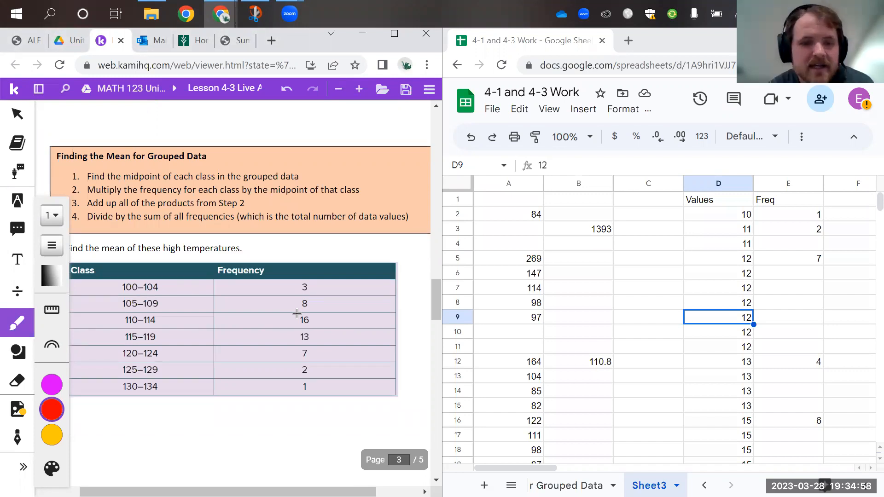
Circle the word "mean" in question 5 in magenta and handwrite "average" beneath it
scroll(297, 313, "down", 1)
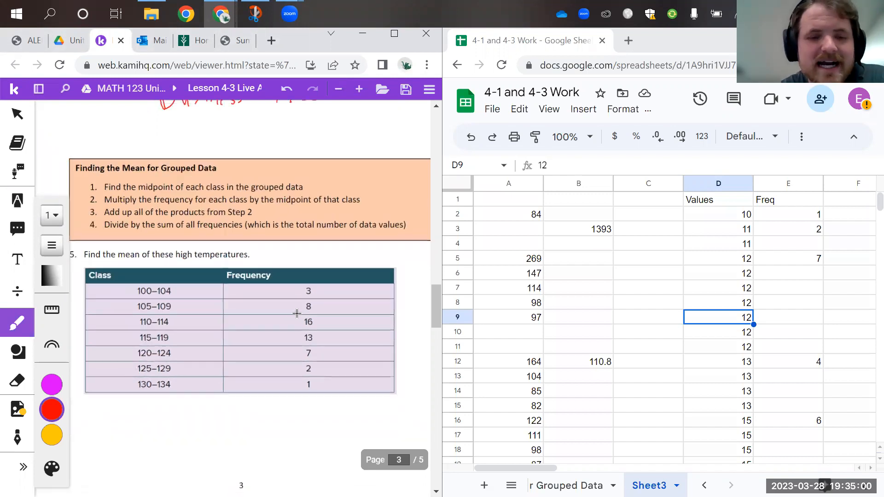
left_click(52, 385)
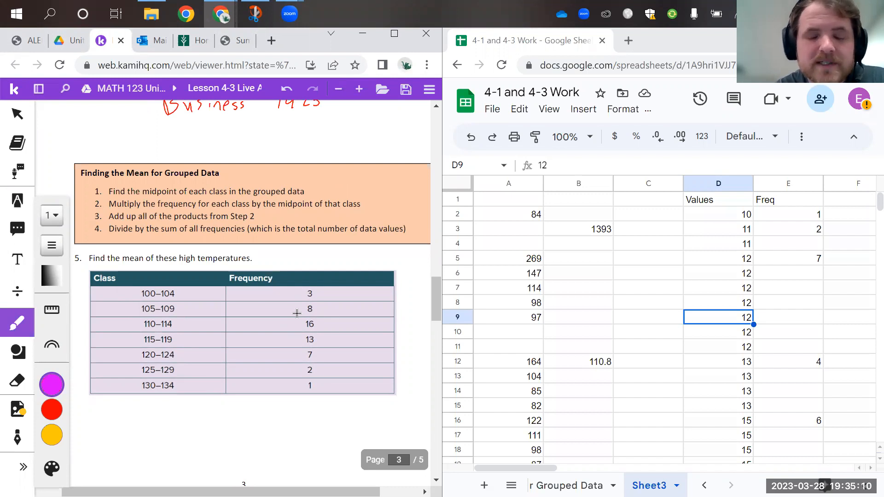
scroll(297, 314, "down", 3)
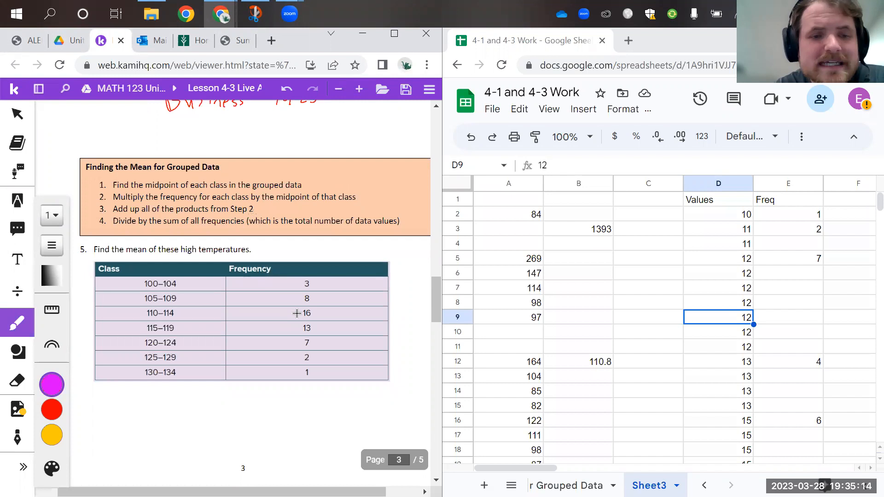
mouse_move(134, 257)
left_mouse_down()
mouse_move(148, 254)
mouse_move(131, 243)
mouse_move(128, 254)
mouse_move(184, 257)
mouse_move(189, 271)
left_mouse_up()
left_click_drag(197, 261, 204, 263)
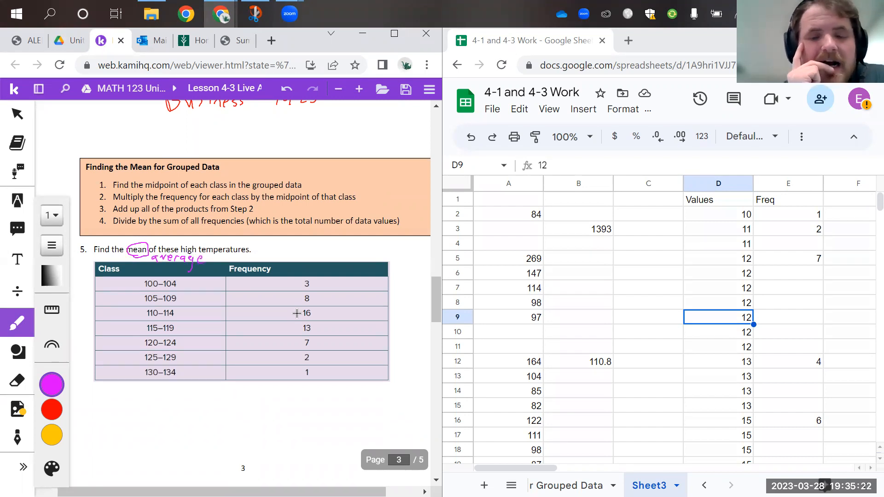
left_click(51, 409)
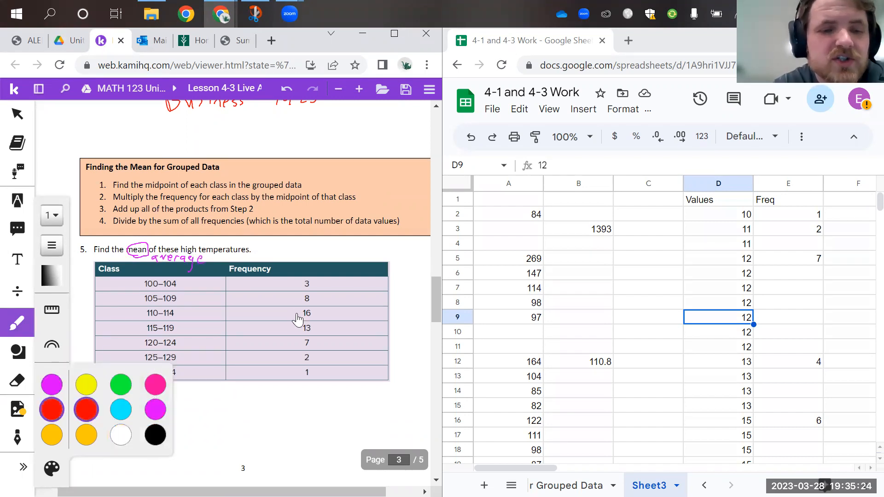
left_click_drag(153, 274, 160, 282)
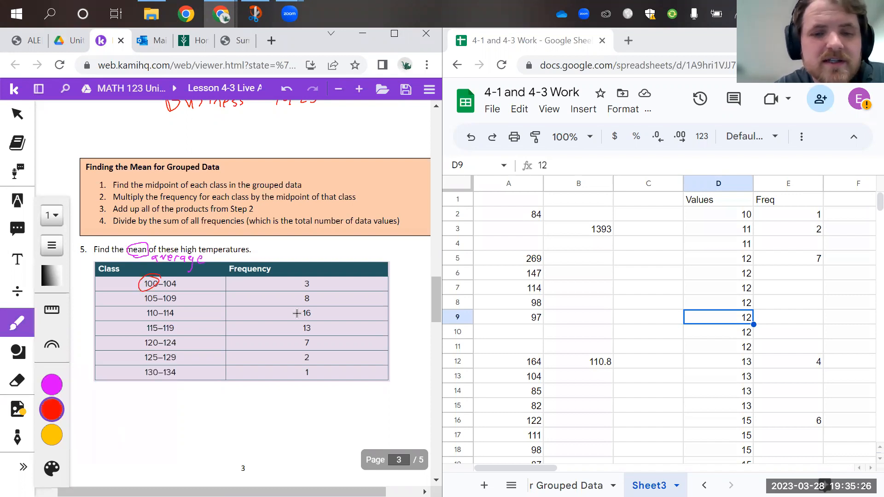
left_click_drag(307, 277, 310, 279)
key("ctrl+z")
key("ctrl+z")
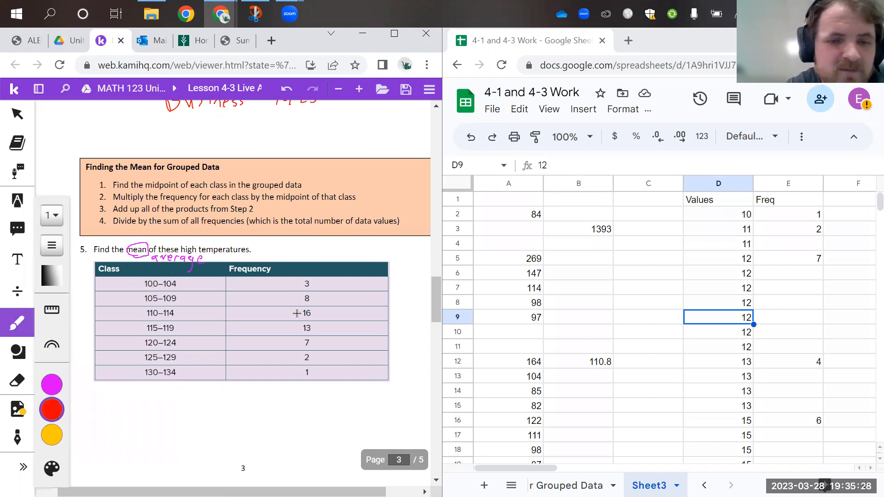
left_click_drag(181, 278, 164, 282)
key("ctrl+z")
left_click_drag(309, 276, 310, 278)
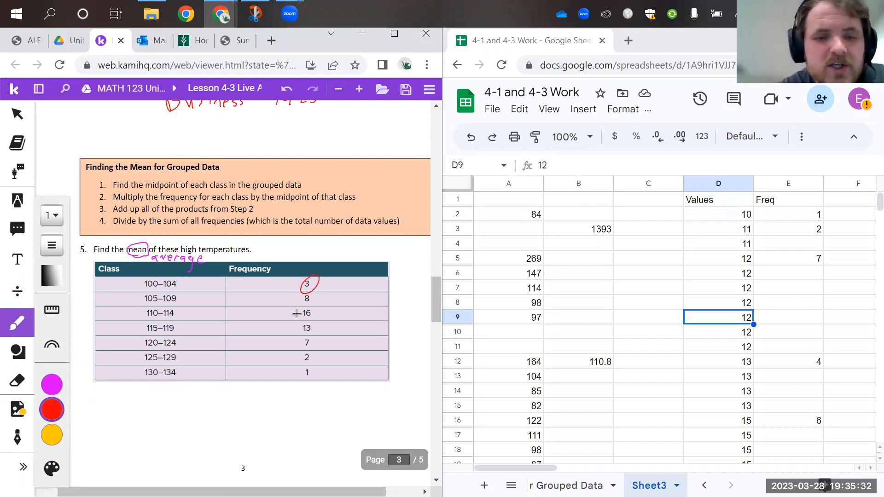
key("ctrl+z")
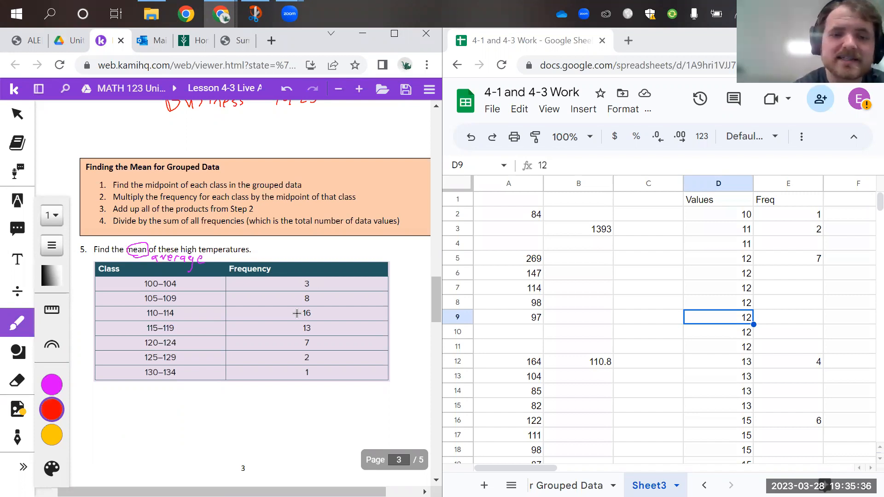
mouse_move(162, 280)
left_mouse_down()
mouse_move(160, 380)
mouse_move(164, 280)
left_mouse_up()
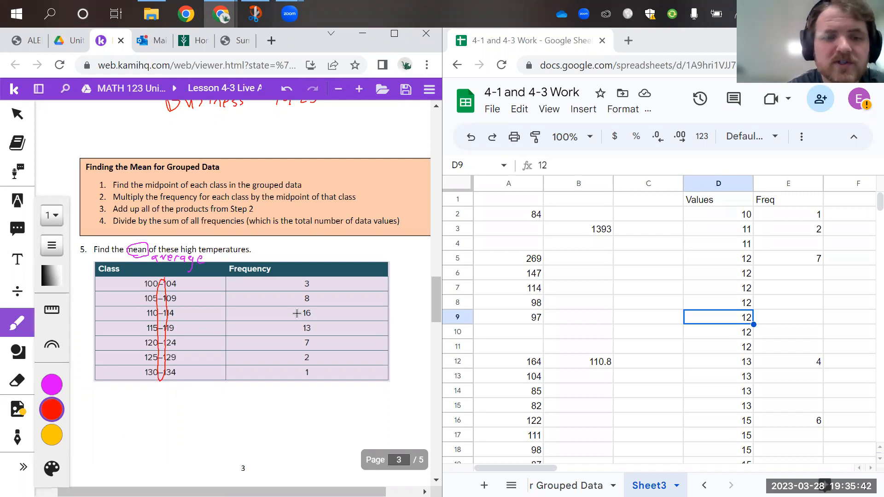
key("ctrl+z")
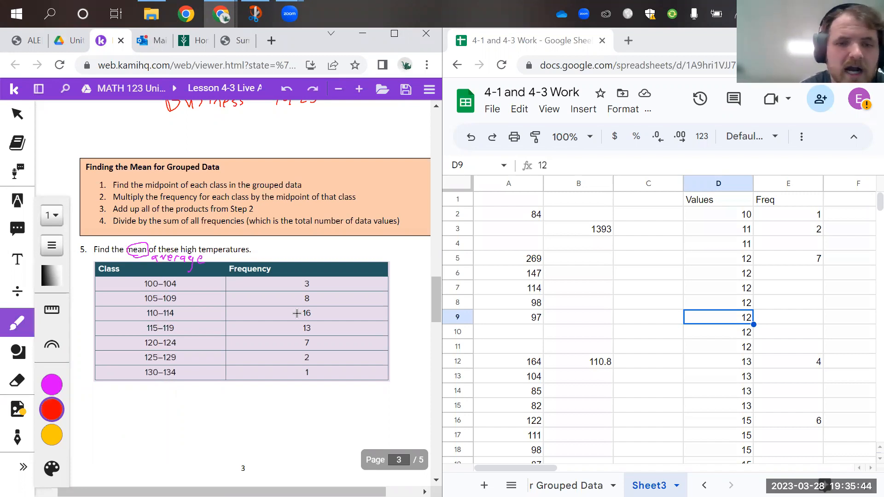
mouse_move(255, 170)
left_mouse_down()
mouse_move(118, 207)
mouse_move(293, 160)
left_mouse_up()
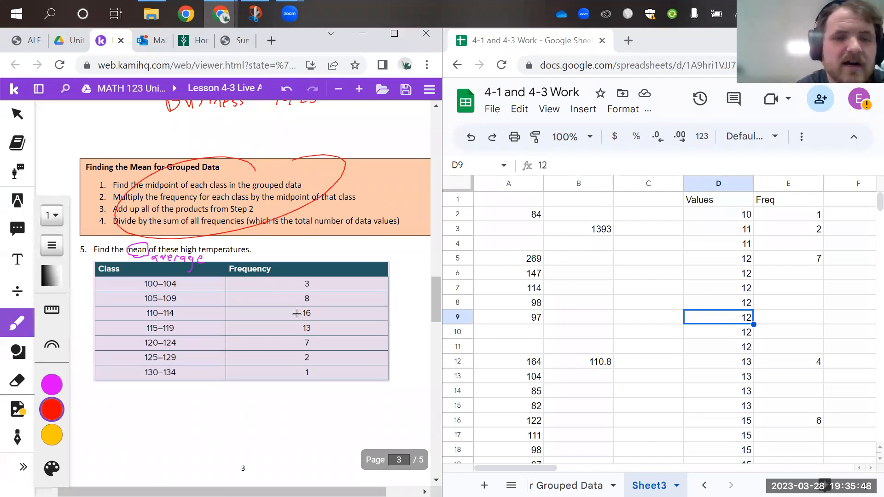
key("ctrl+z")
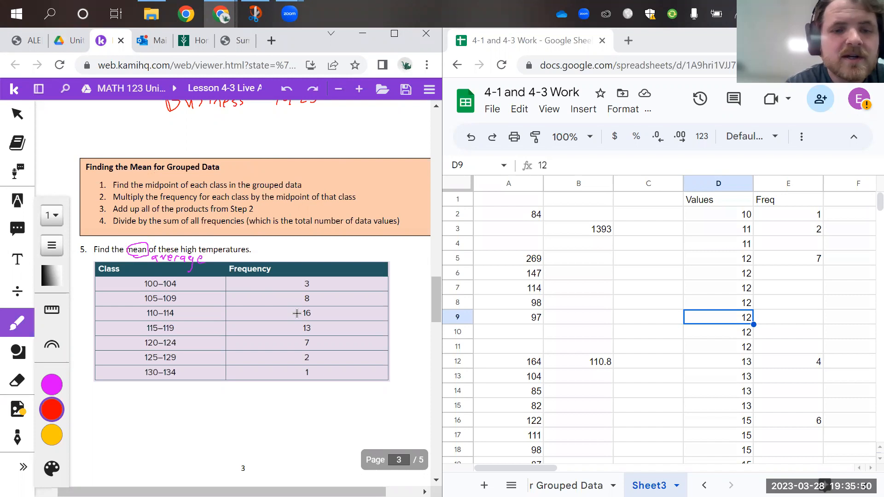
Handwrite the midpoints 102, 107 and 112 in red beside the classes 100–104, 105–109 and 110–114
left_click_drag(158, 279, 216, 288)
key("ctrl+z")
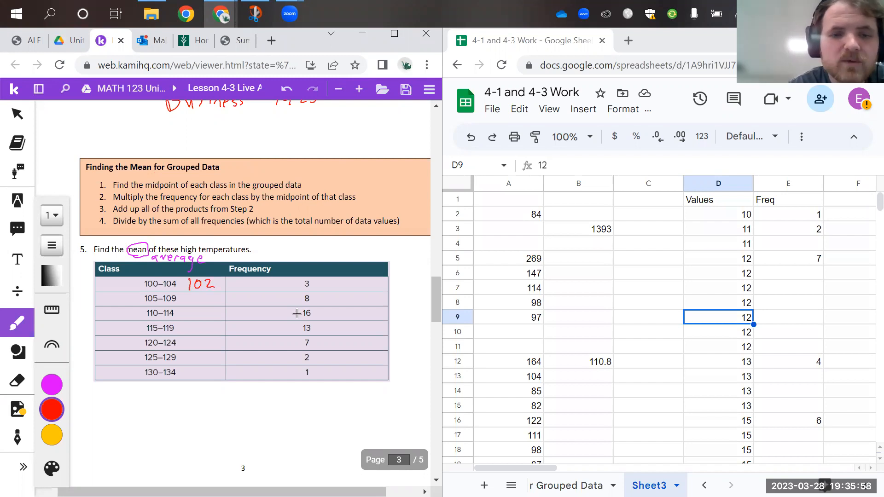
left_click_drag(194, 294, 194, 305)
left_click_drag(202, 295, 210, 306)
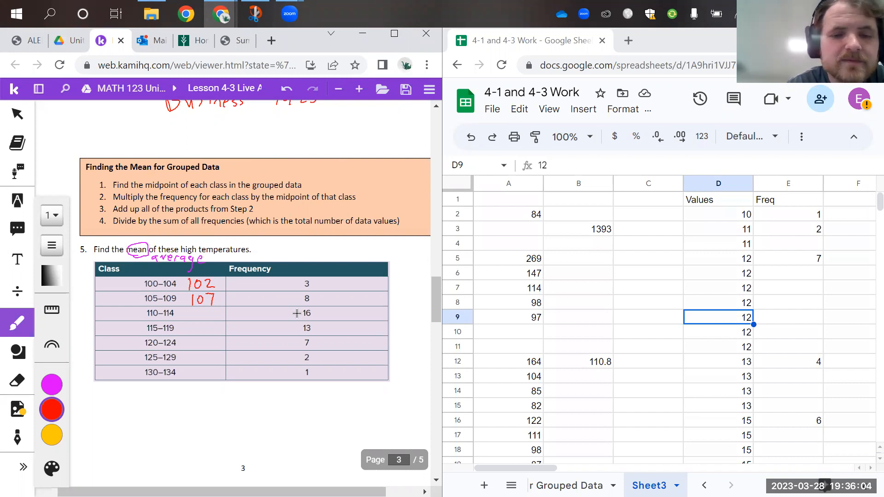
left_click_drag(205, 311, 212, 320)
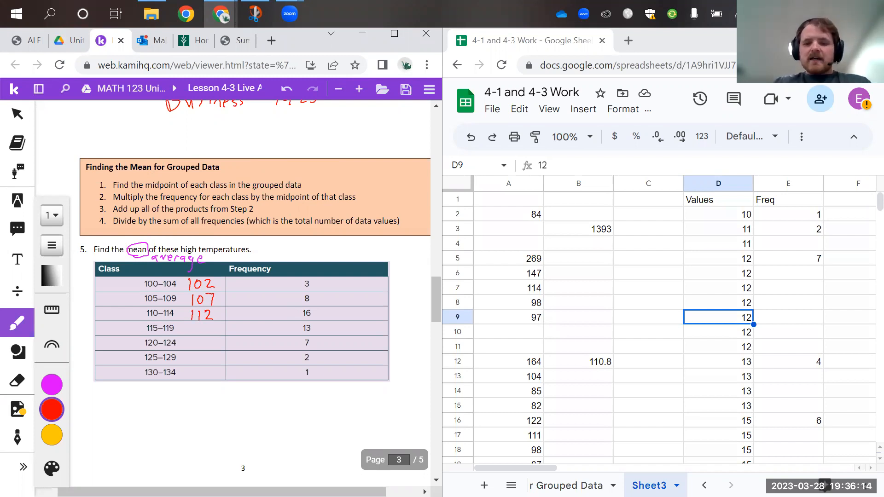
Add a new sheet to the spreadsheet and fill A1:A4 with the heading "Midpoint" and the values 102, 107 and 112
left_click(484, 486)
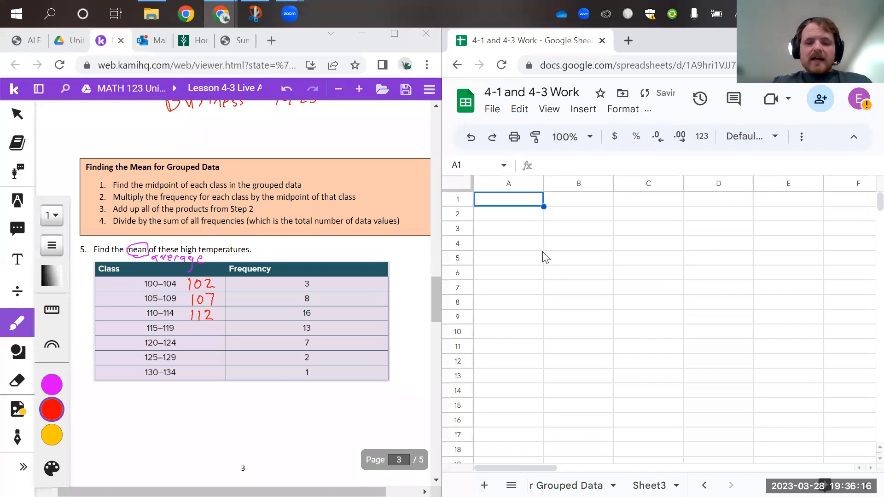
type("Midpoint")
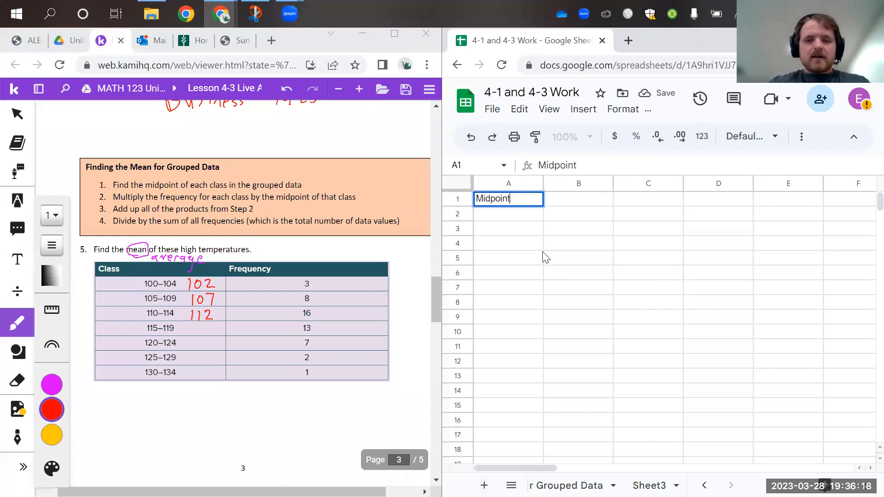
key("Return")
type("102")
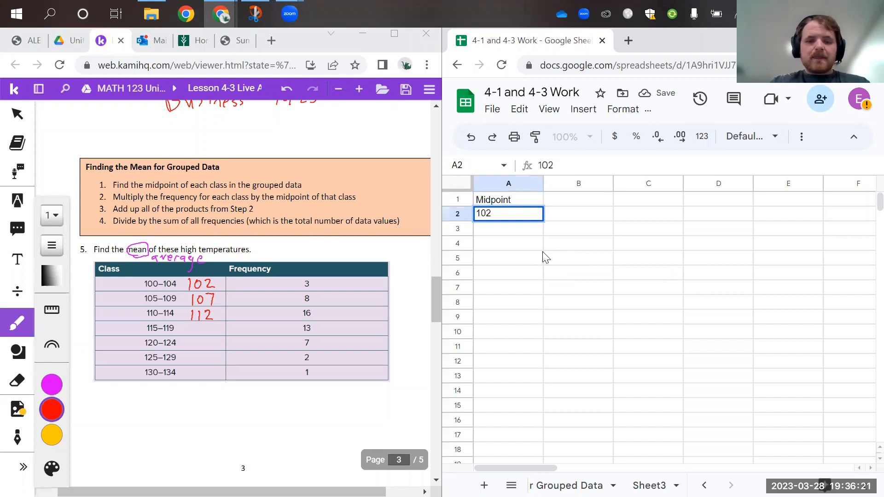
key("Return")
type("107")
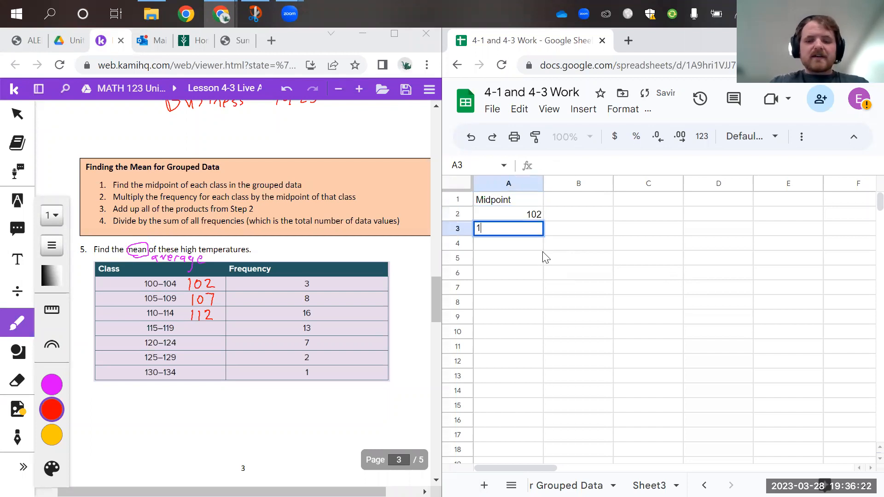
key("Return")
type("11")
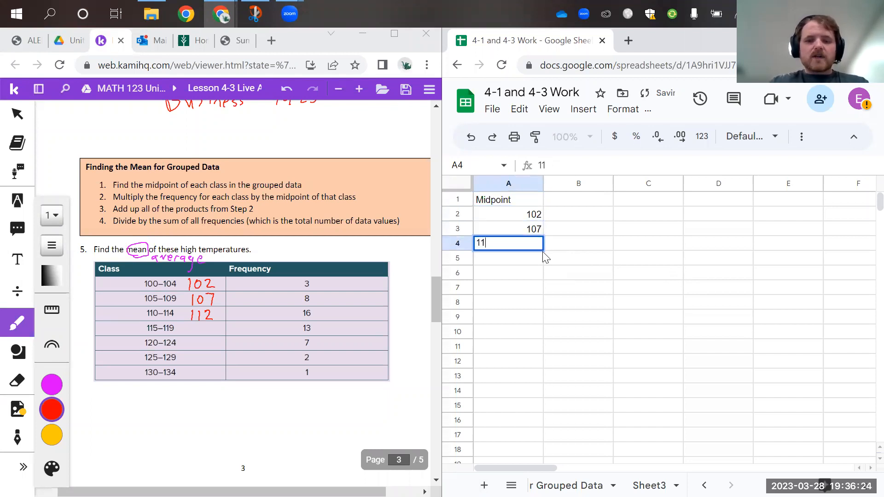
key("Return")
double_click(534, 245)
type("2")
key("Return")
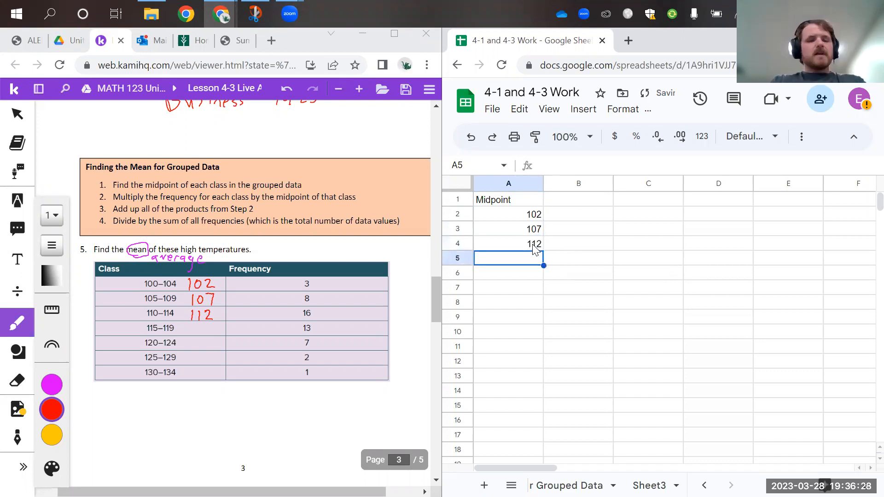
Continue the Midpoint column with 117, 122, 127 and 132 in cells A5 to A8
type("117")
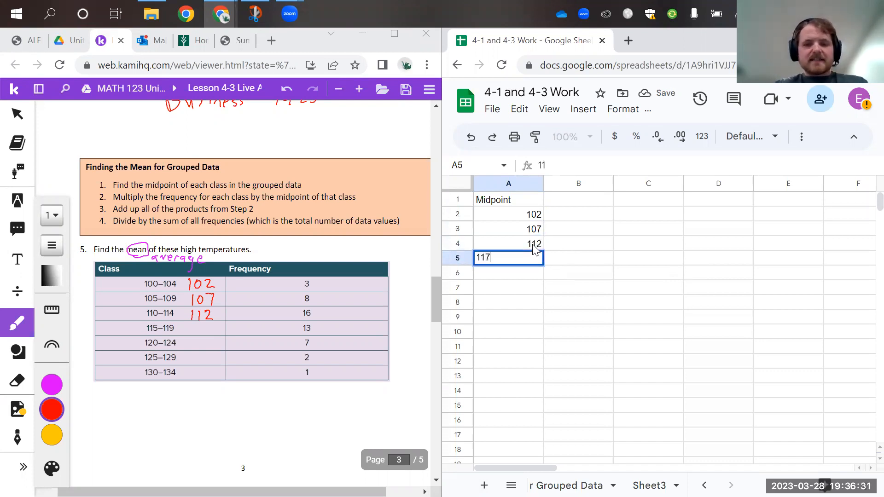
key("Return")
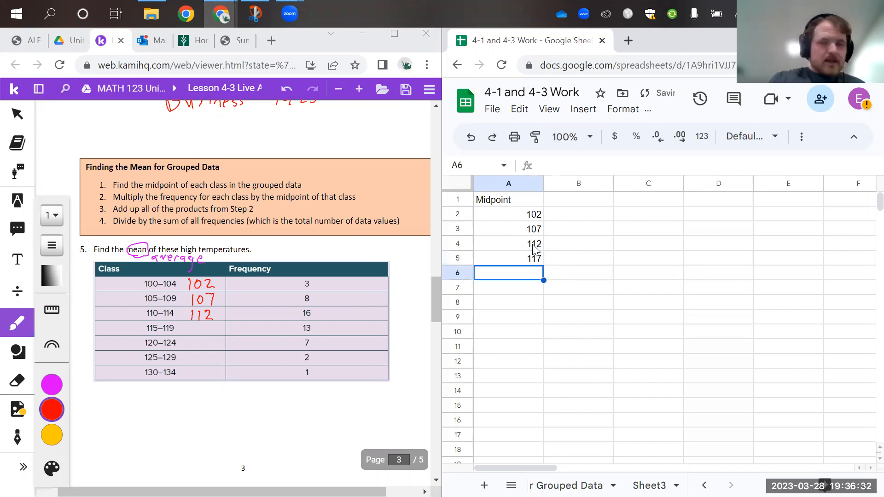
type("122")
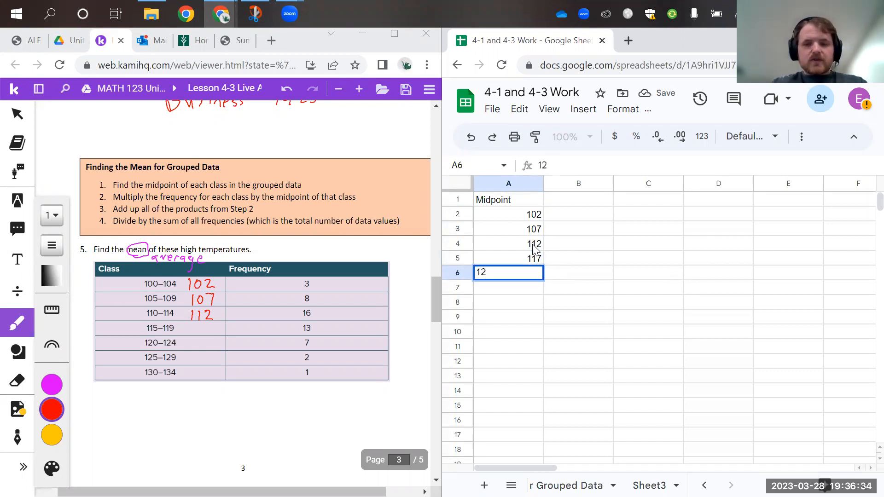
key("Return")
type("127")
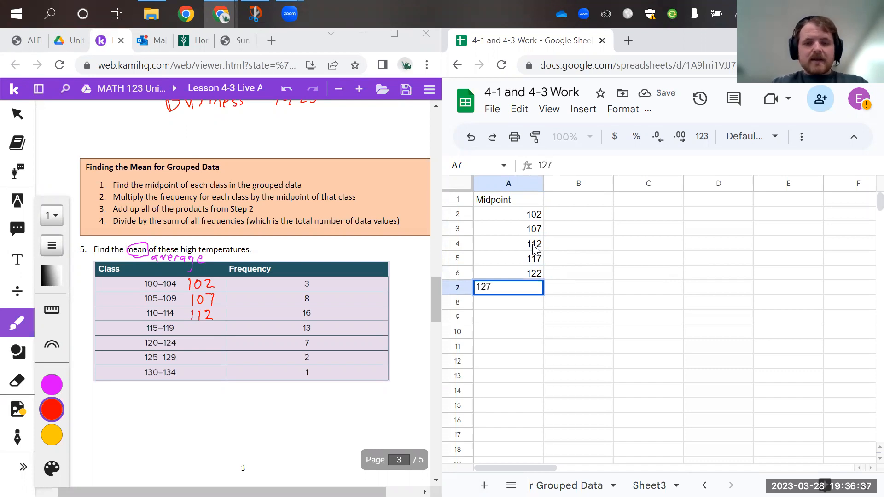
key("Return")
type("132")
key("Return")
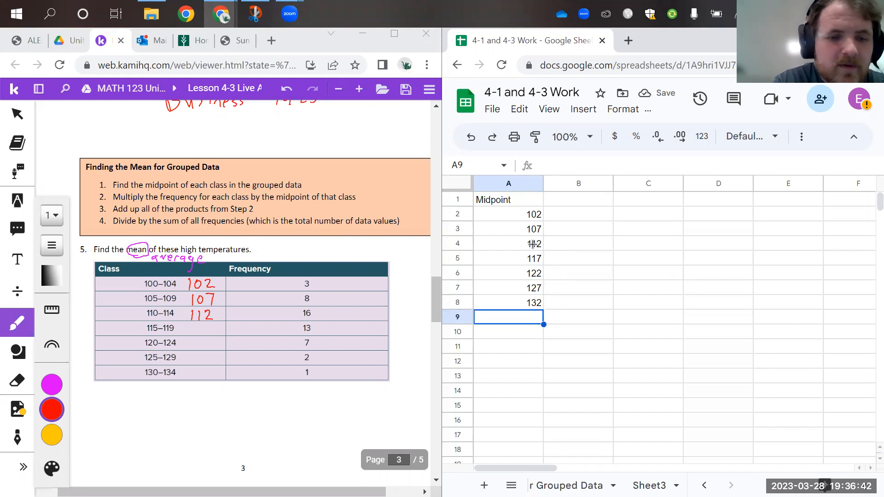
Handwrite the values of the last class, 130, 131, 132, 133, 134, in red below the worksheet's frequency table
mouse_move(174, 363)
left_mouse_down()
mouse_move(127, 369)
mouse_move(171, 367)
left_mouse_up()
key("ctrl+z")
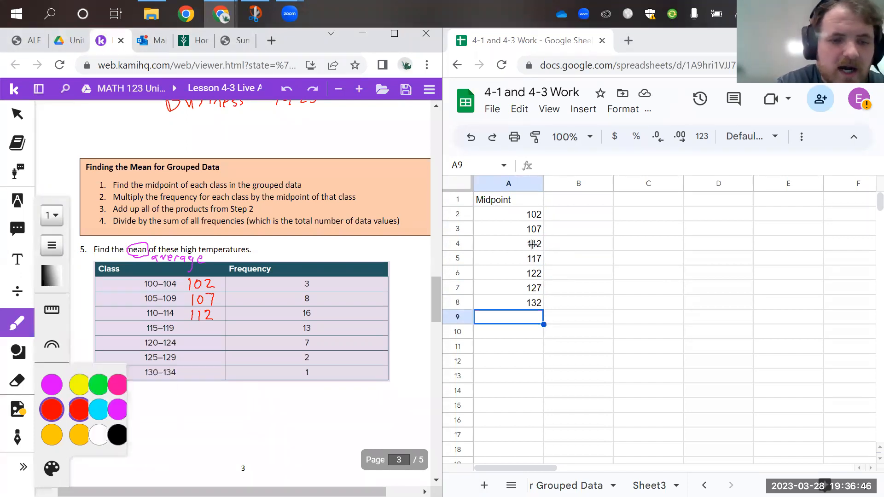
mouse_move(86, 389)
left_mouse_down()
mouse_move(86, 407)
mouse_move(98, 405)
left_mouse_up()
left_click_drag(112, 394, 121, 415)
mouse_move(131, 395)
left_mouse_down()
mouse_move(132, 406)
mouse_move(153, 409)
left_mouse_up()
mouse_move(162, 410)
left_mouse_down()
mouse_move(159, 419)
mouse_move(170, 410)
left_mouse_up()
mouse_move(175, 395)
left_mouse_down()
mouse_move(183, 408)
mouse_move(201, 408)
left_mouse_up()
mouse_move(204, 410)
left_mouse_down()
mouse_move(203, 418)
mouse_move(217, 409)
left_mouse_up()
left_click_drag(220, 395, 224, 411)
left_click_drag(229, 395, 249, 409)
mouse_move(254, 397)
left_mouse_down()
mouse_move(257, 407)
mouse_move(272, 402)
left_mouse_up()
mouse_move(275, 392)
left_mouse_down()
mouse_move(270, 411)
mouse_move(278, 391)
left_mouse_up()
In magenta, cross out the handwritten 130, 131, 133 and 134, and circle 132 with an arrow pointing up to the table
left_click(52, 385)
left_click_drag(82, 419, 115, 382)
left_click_drag(130, 415, 160, 385)
mouse_move(238, 385)
left_mouse_down()
mouse_move(207, 414)
mouse_move(199, 377)
left_mouse_up()
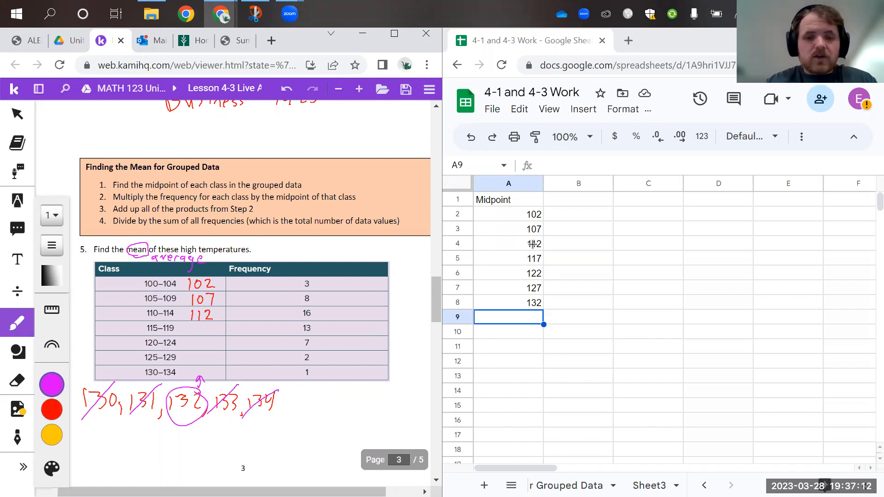
Head column B "Freq" in B1 and enter the frequencies 3, 8, 16 and 13 in B2 to B5
left_click(579, 204)
type("Freq")
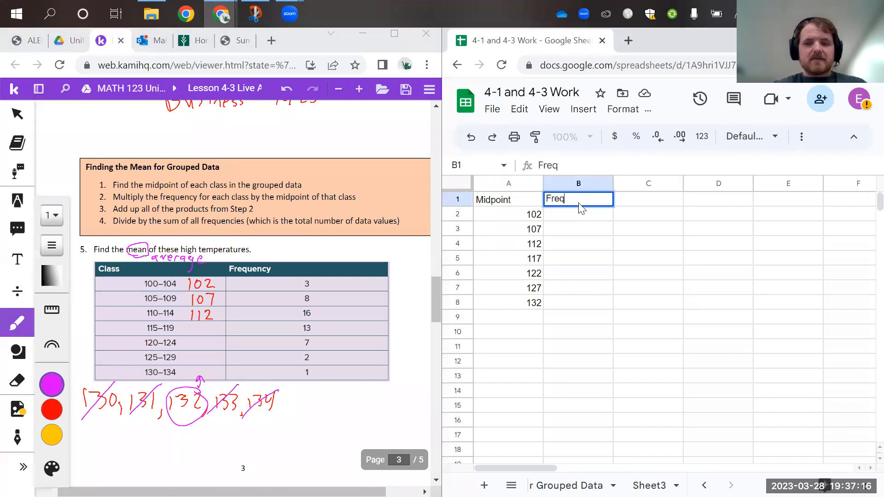
key("Return")
type("3")
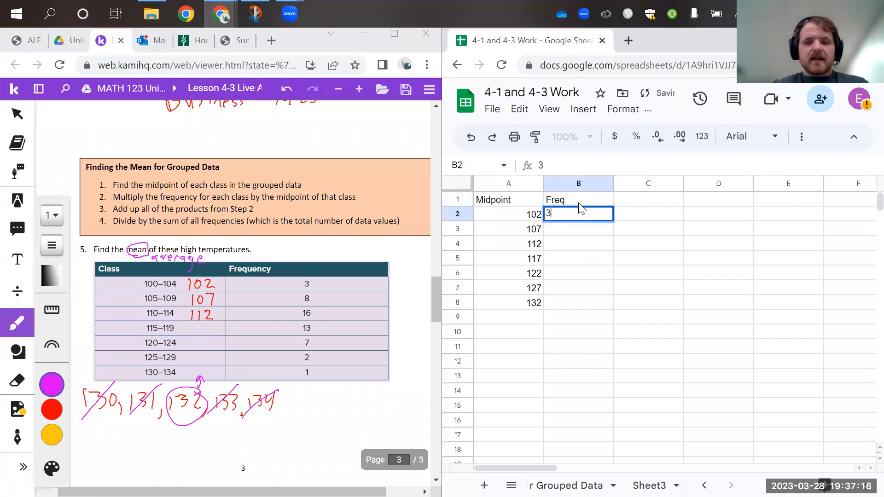
key("Return")
type("8")
key("Return")
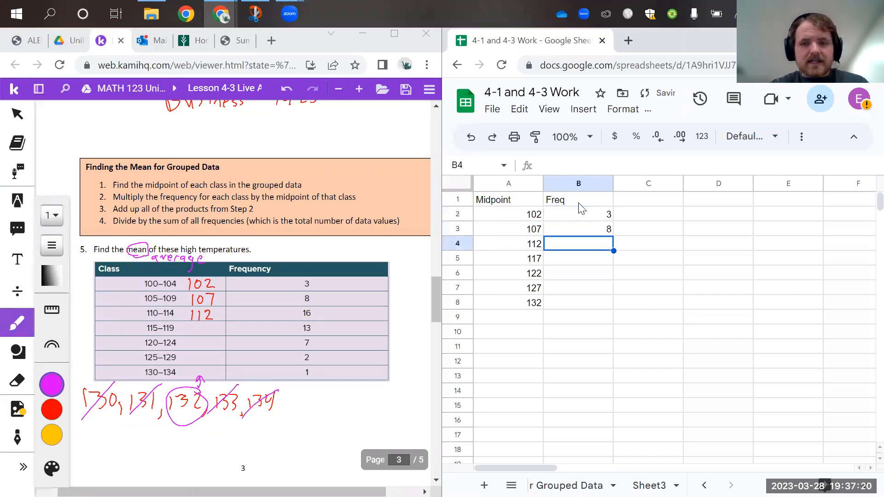
type("16")
key("Return")
type("13")
Complete the Freq column with 7, 2 and 1 in B6 to B8, and select cell B2
key("Return")
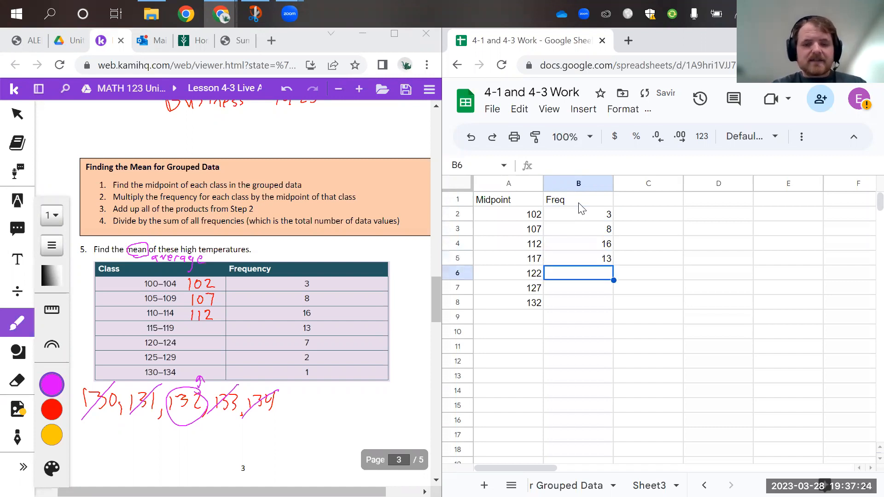
type("7")
key("Return")
type("2")
key("Return")
type("1")
key("Return")
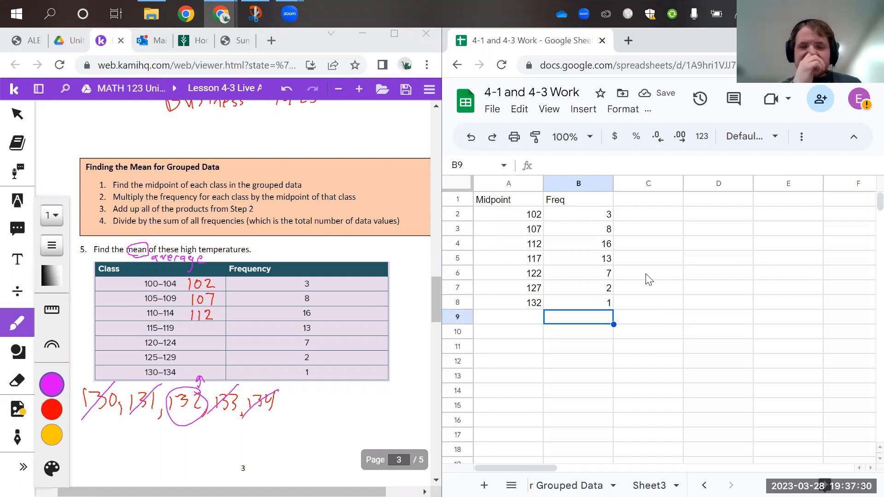
left_click(607, 221)
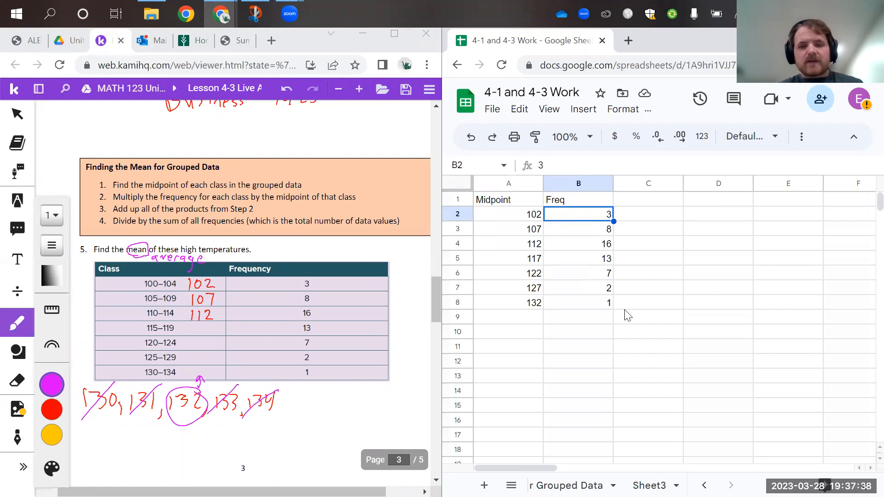
left_click(537, 318)
type("102")
key("Return")
type("102")
key("Return")
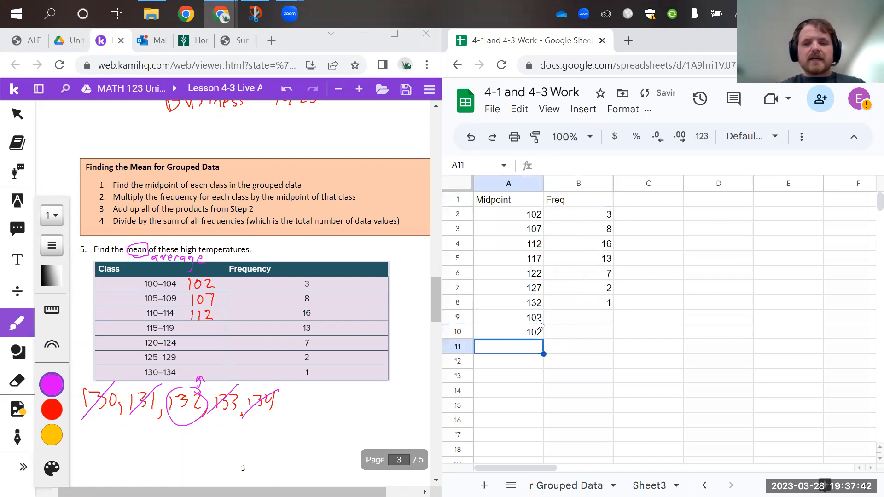
type("107")
key("Return")
type("107")
key("Return")
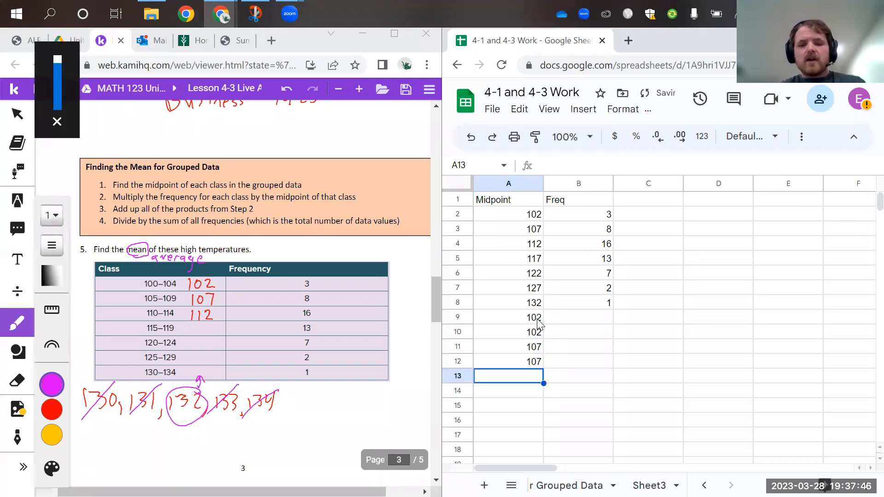
left_click(537, 318)
key("Delete")
key("Down")
key("Delete")
key("Down")
key("Delete")
key("Down")
key("Delete")
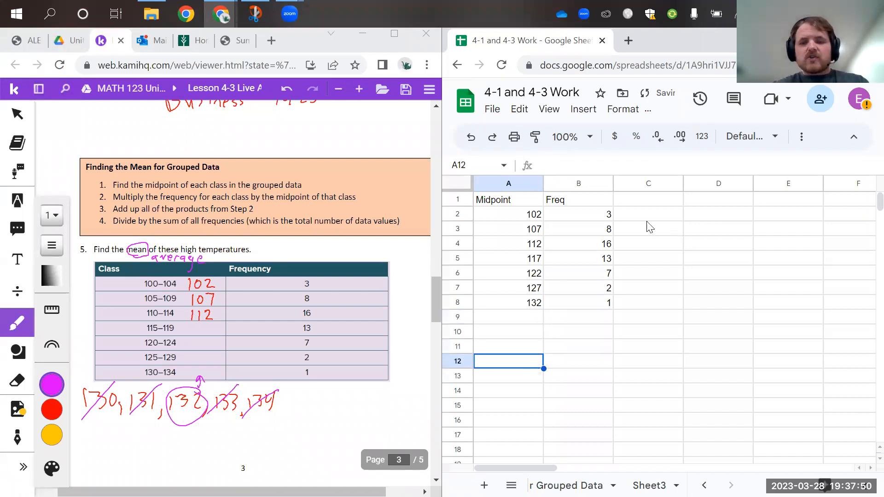
Head column C "Multiply" in C1 and enter the formula =MULTIPLY(A2,B2) in C2
left_click(646, 204)
type("Multiply")
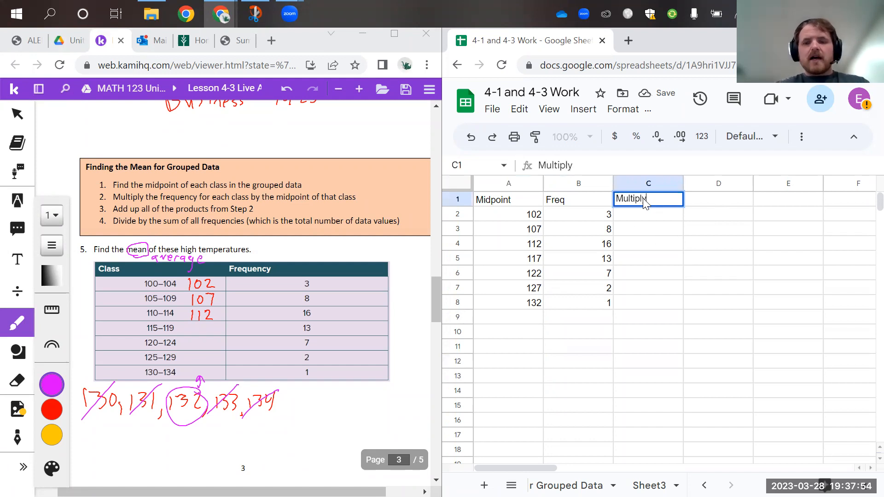
left_click(643, 221)
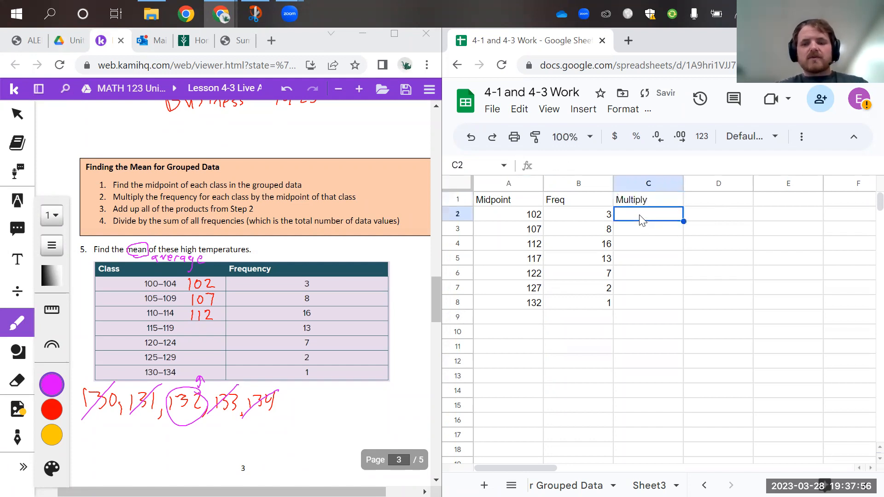
type("=m")
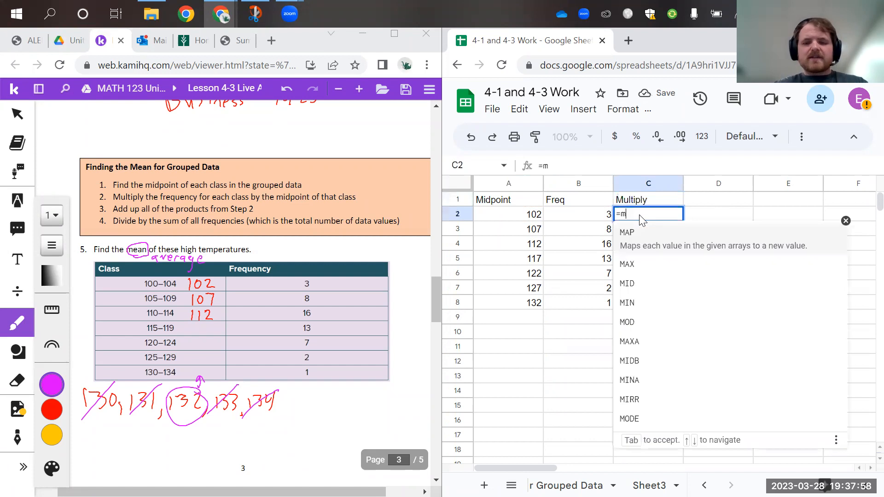
type("u")
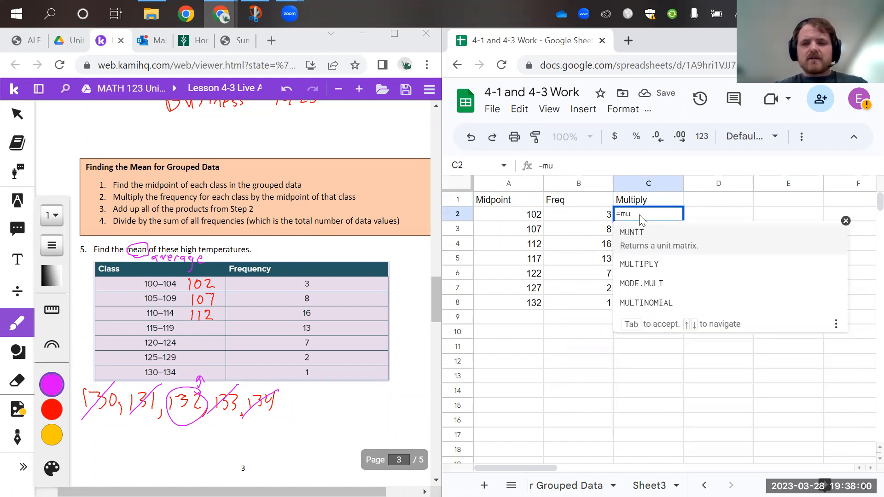
left_click(636, 259)
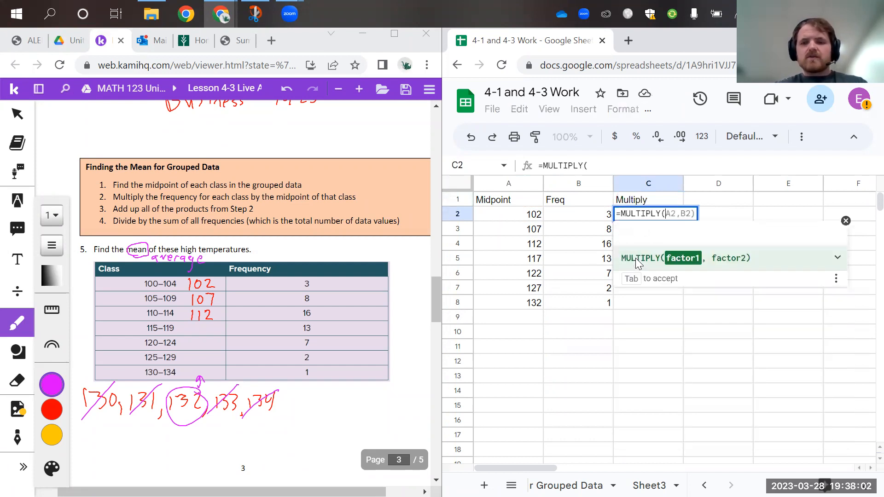
key("Tab")
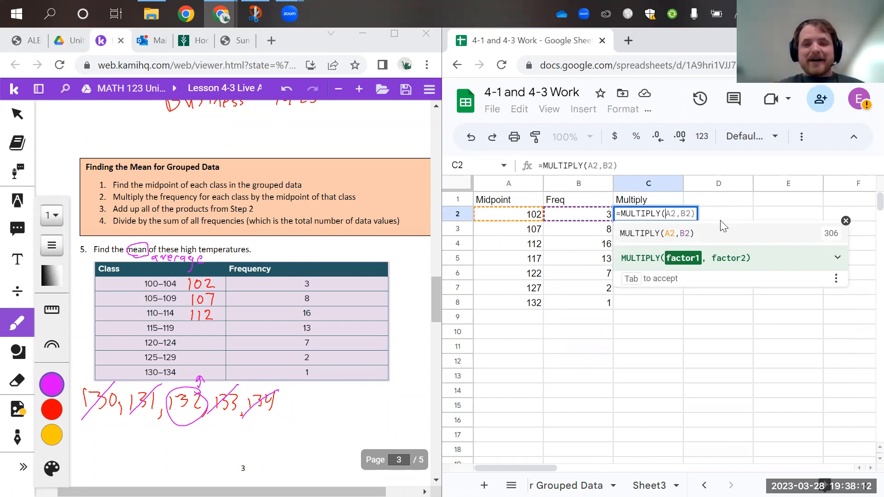
key("Right")
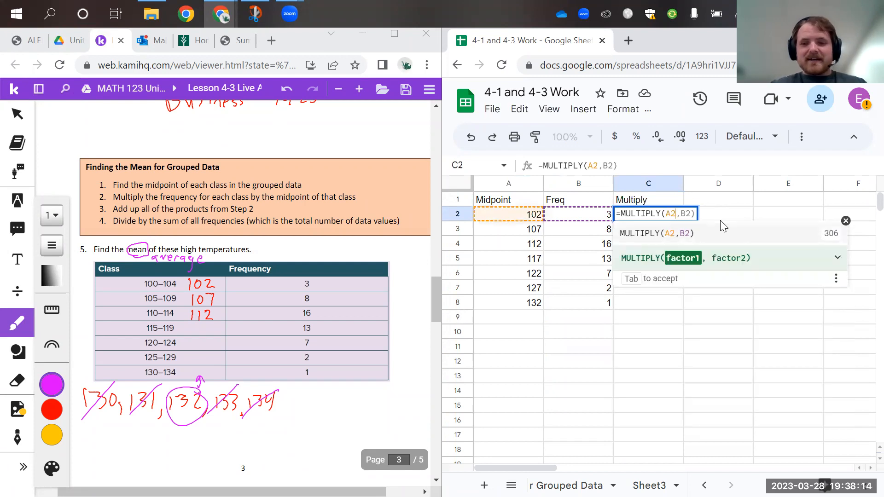
key("Right")
key("Right")
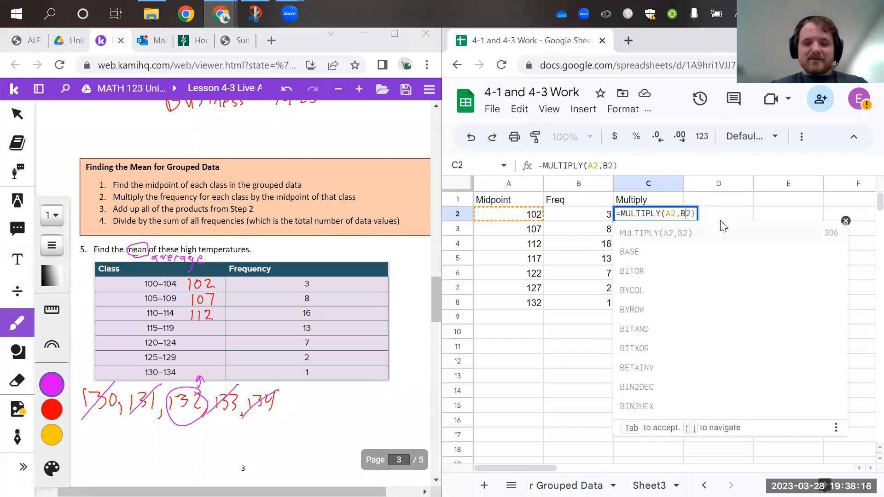
key("Right")
key("Right")
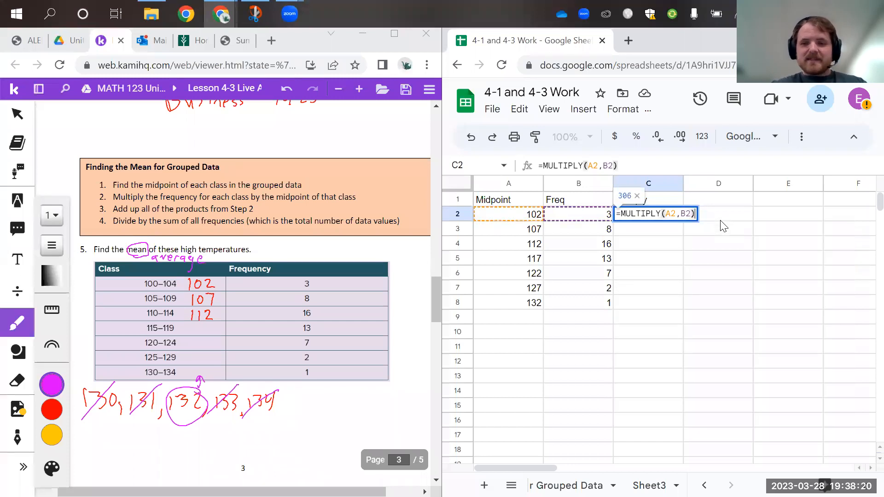
key("Return")
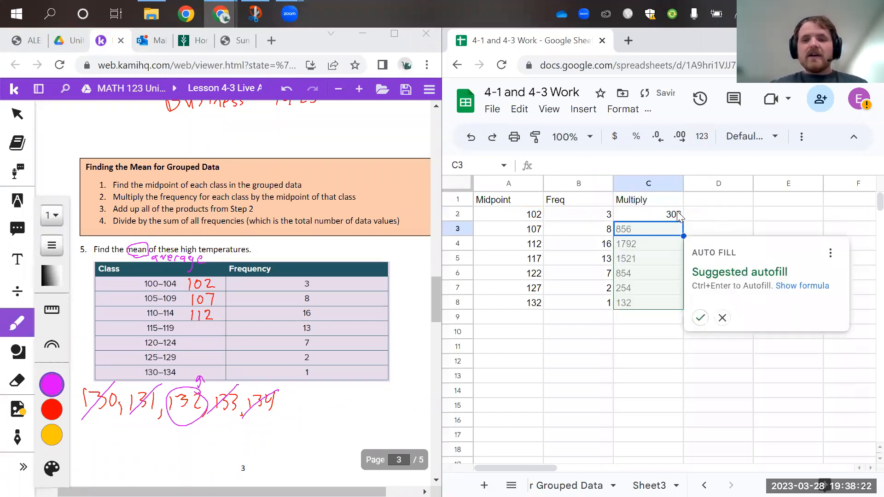
Decline the suggested autofill for column C and enter the formula =multiply(A3,B3) in C3
left_click(723, 318)
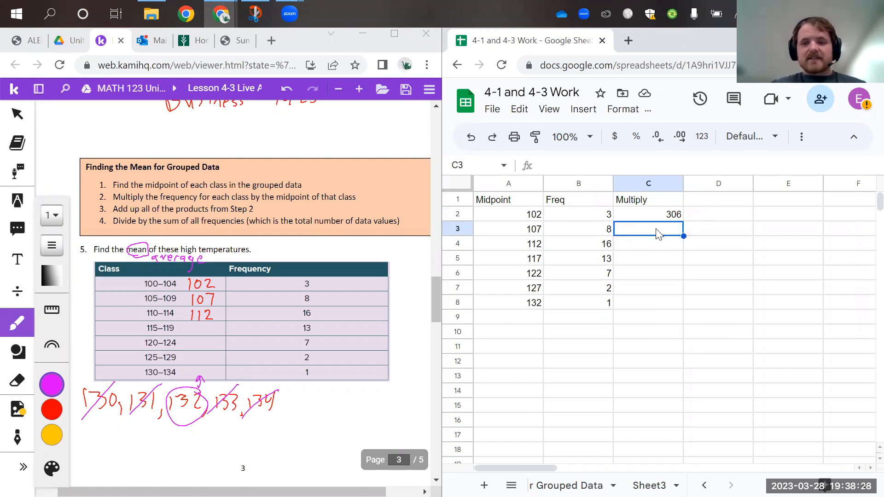
left_click(576, 161)
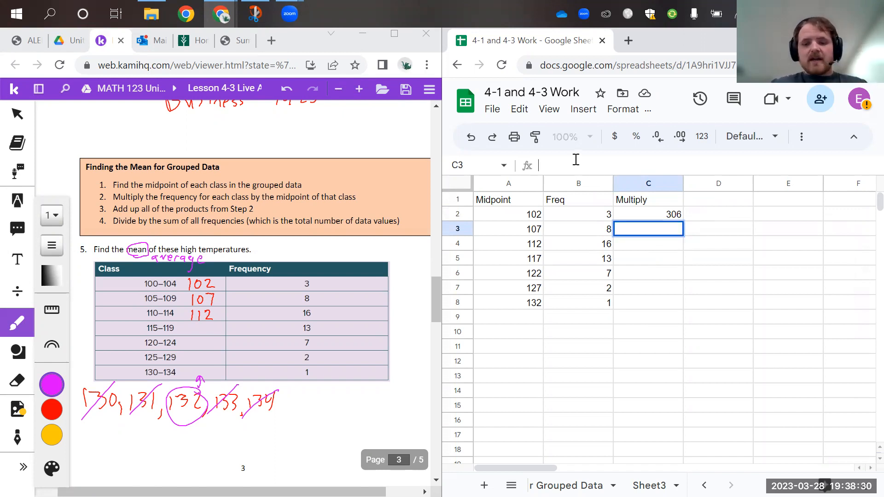
type("=mu")
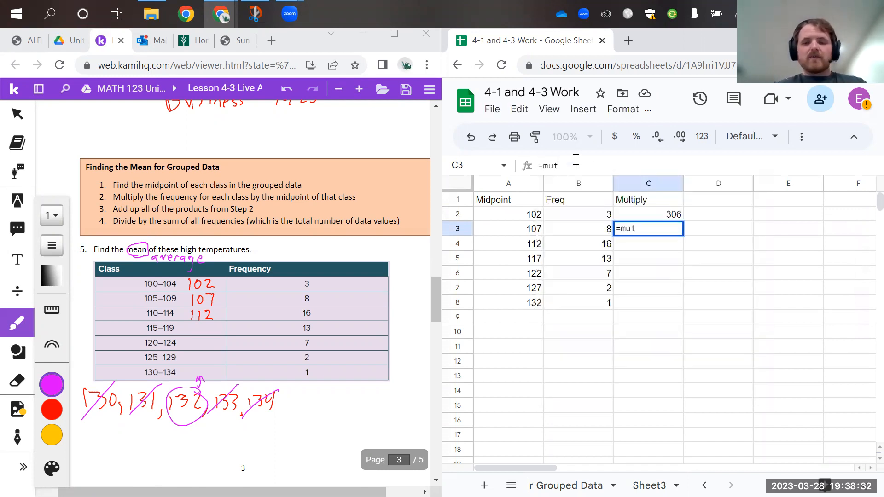
type("ltipl")
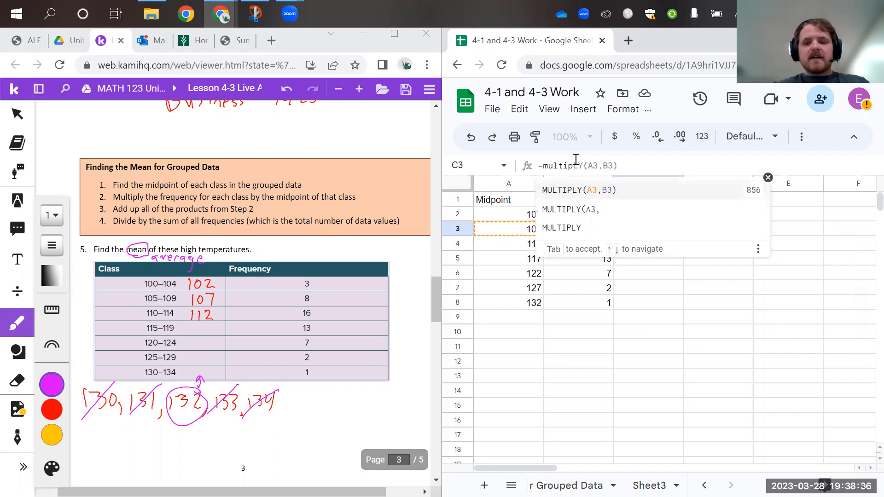
type("ly(")
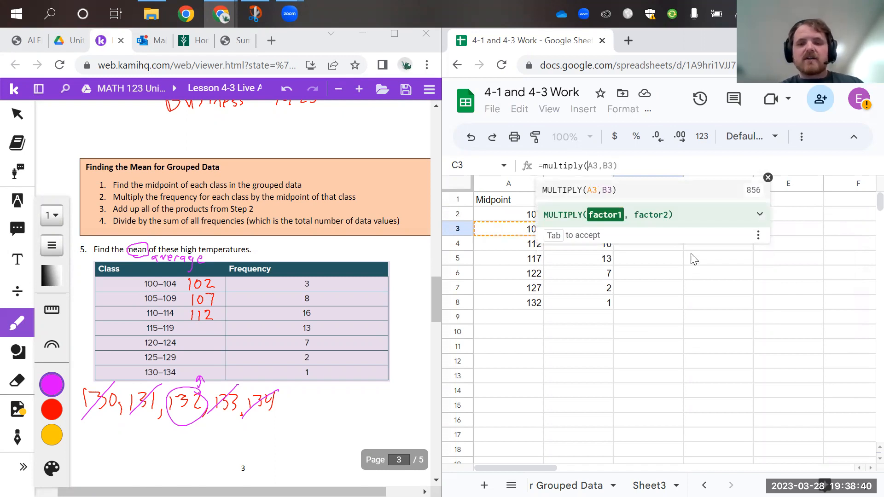
type("A3")
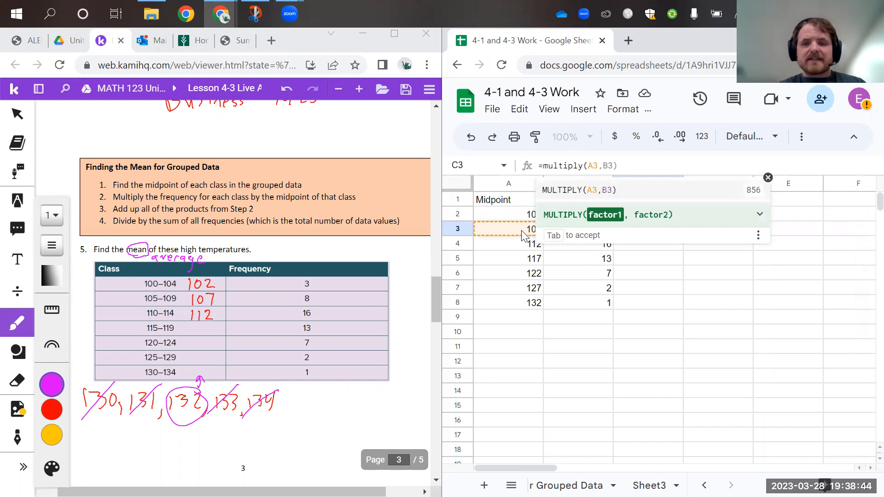
type(",B3")
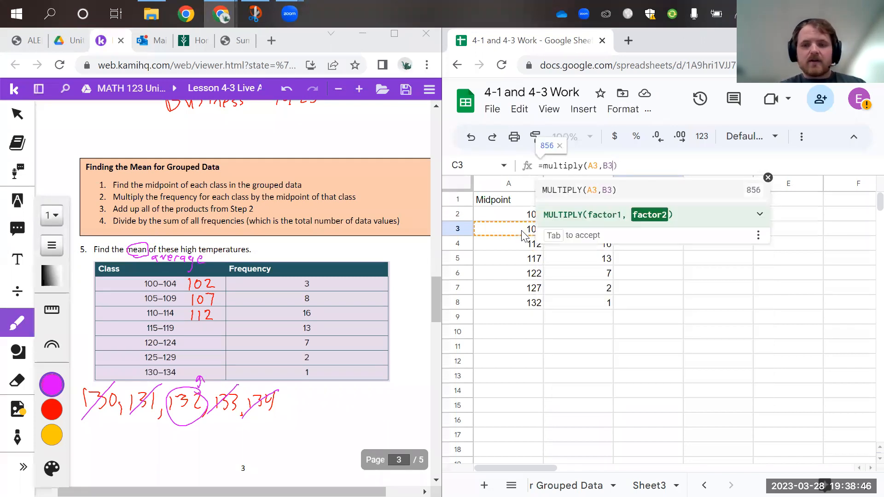
type(")")
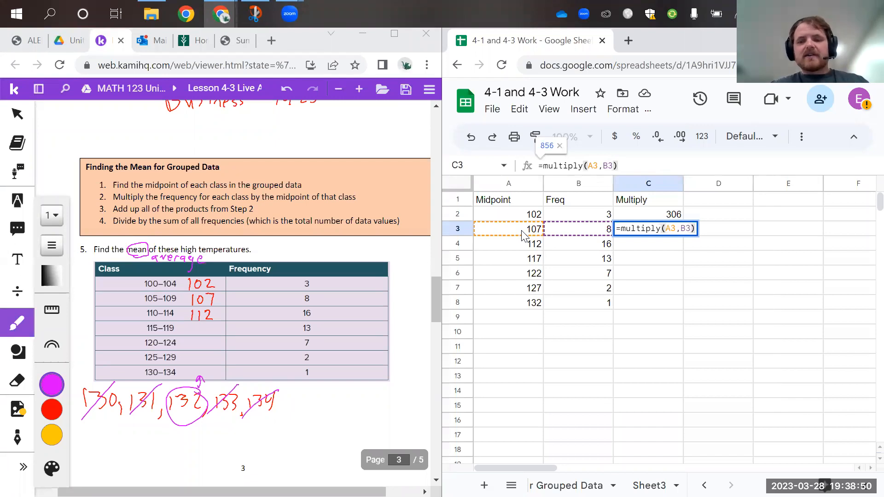
key("Return")
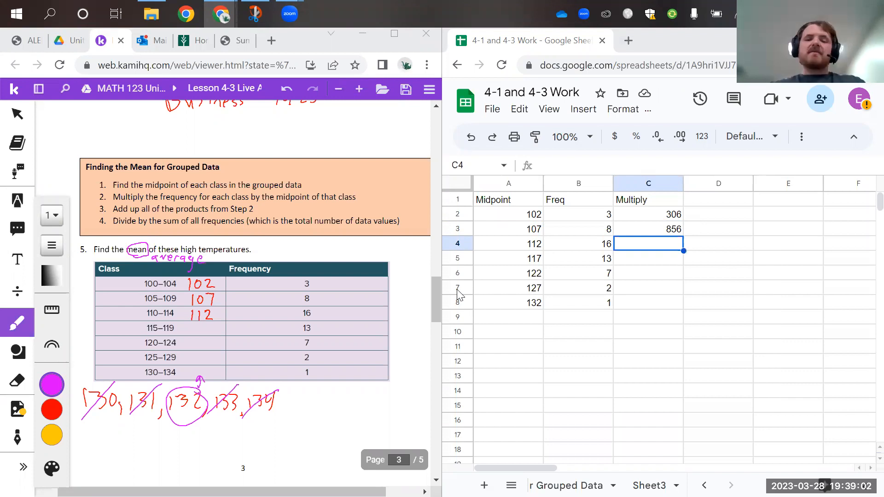
Enter the product formulas =multiply(A4,B4) in C4 and =multiply(A5,B5) in C5
double_click(643, 246)
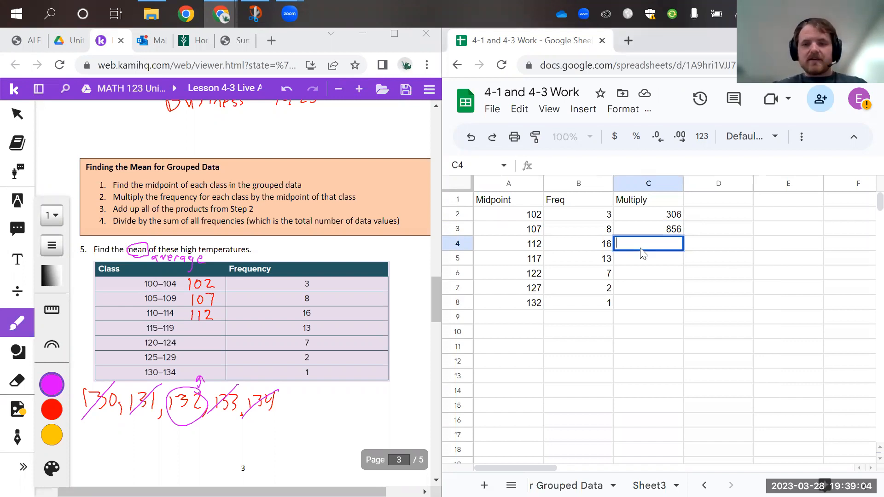
type("=mult")
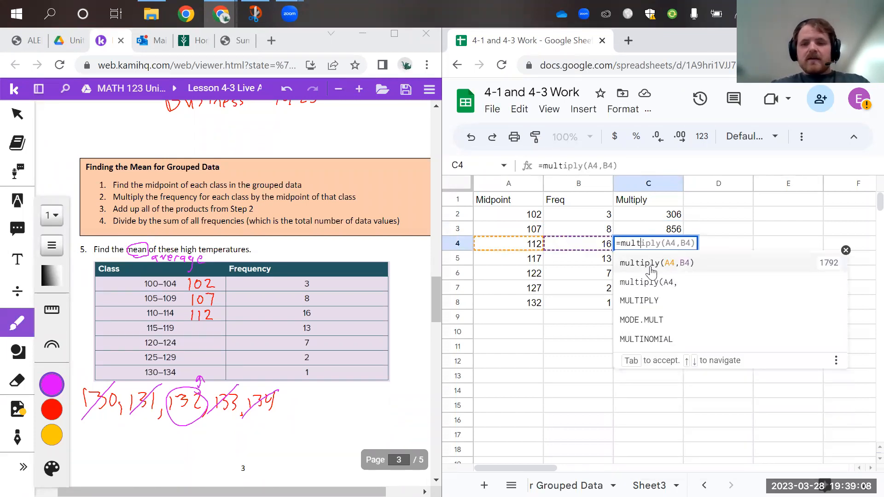
key("Tab")
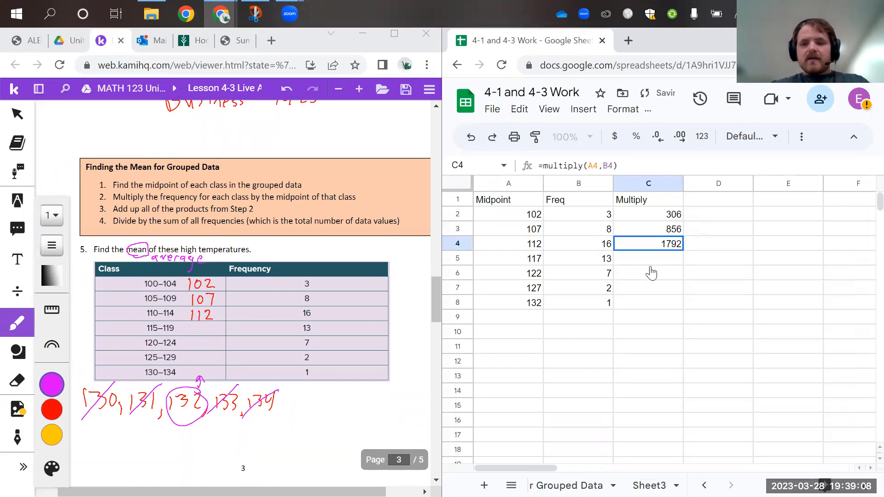
left_click(648, 260)
type("=mult")
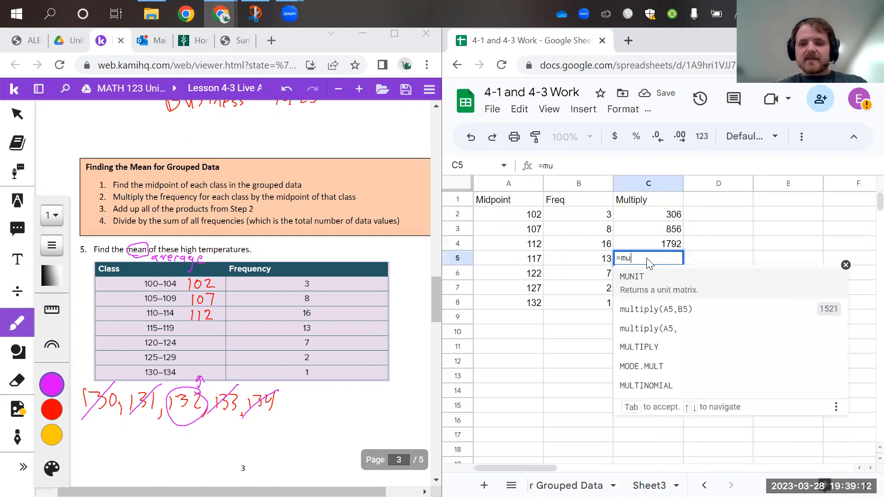
key("Tab")
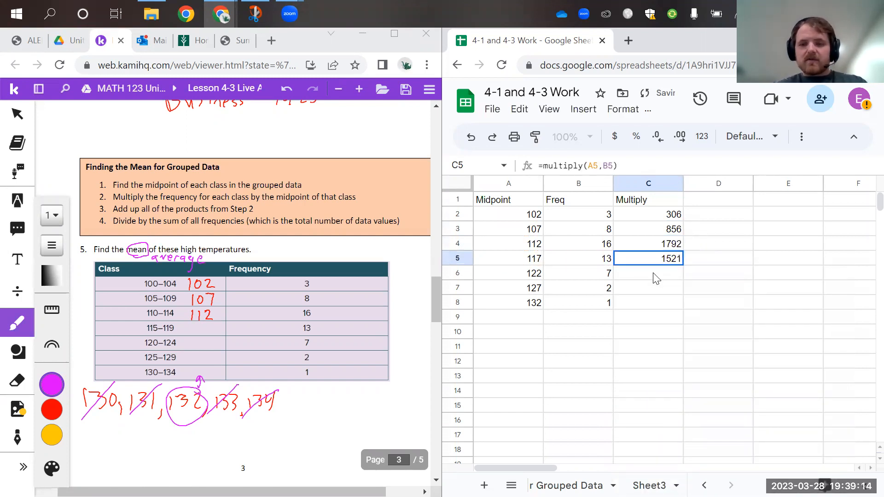
Complete the Multiply column with =multiply(A6,B6) in C6, =multiply(A7,B7) in C7 and =multiply(A8,B8) in C8
left_click(653, 275)
type("=")
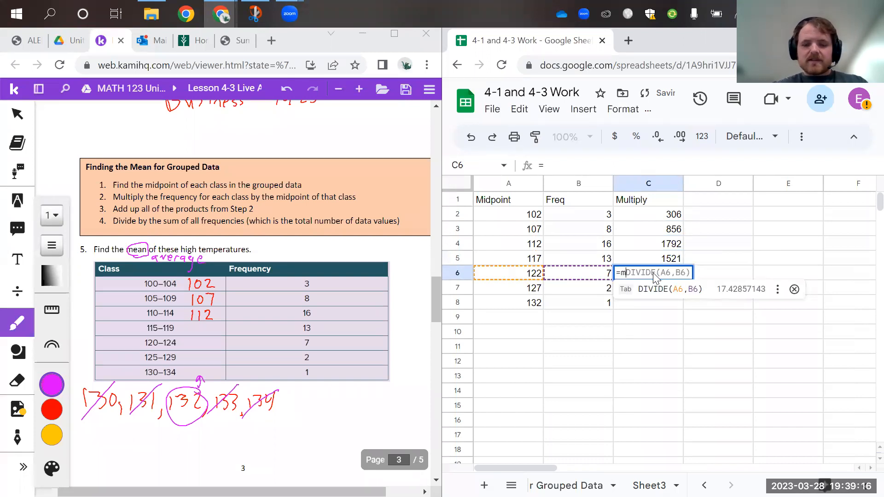
type("mult")
key("Tab")
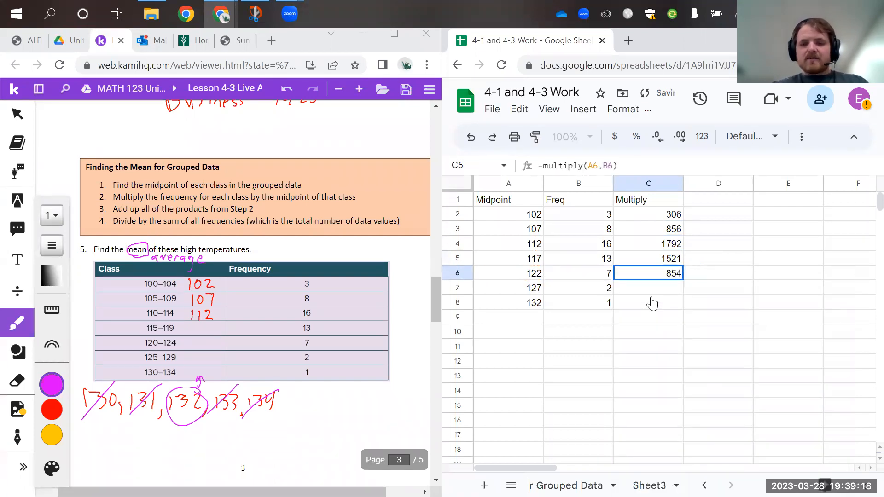
left_click(651, 295)
type("=mult")
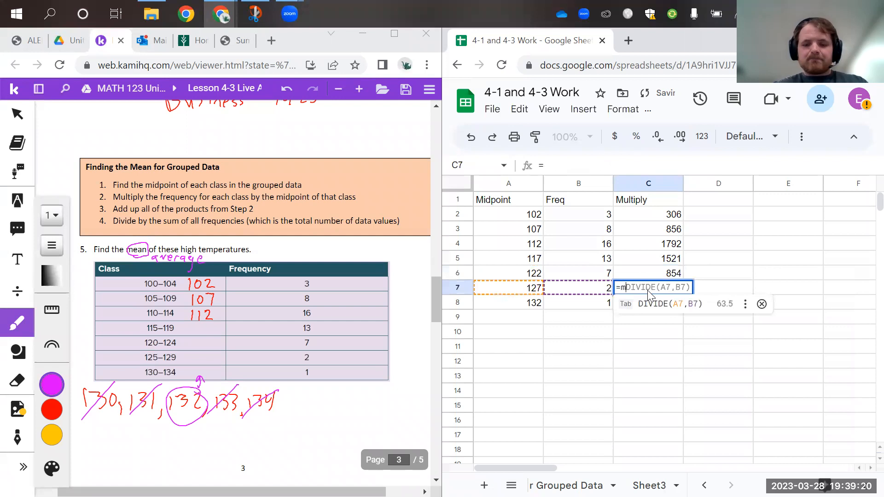
key("Tab")
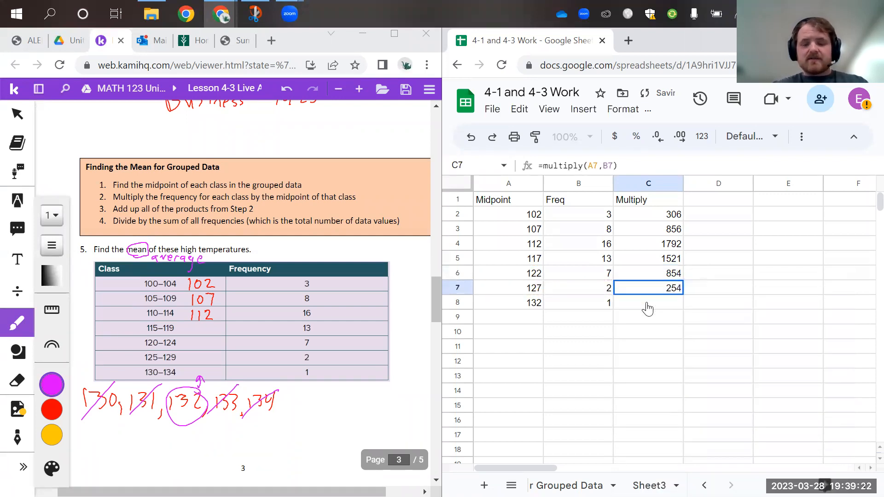
left_click(649, 305)
type("=multiply(A8,B8")
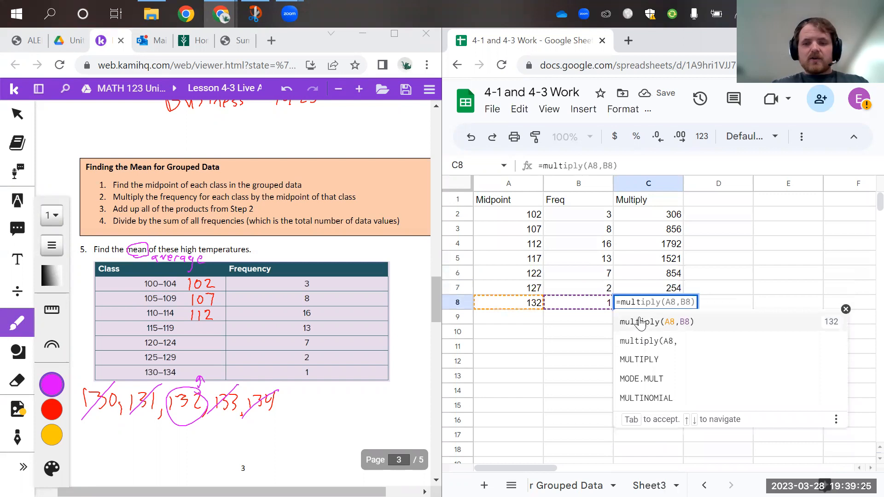
left_click(640, 324)
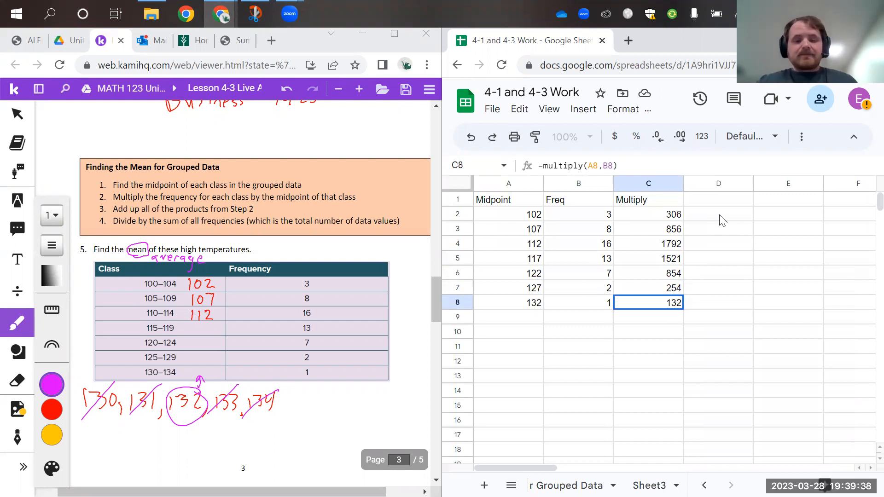
Head column D "Sum" in D1 and select cell D9
left_click(675, 205)
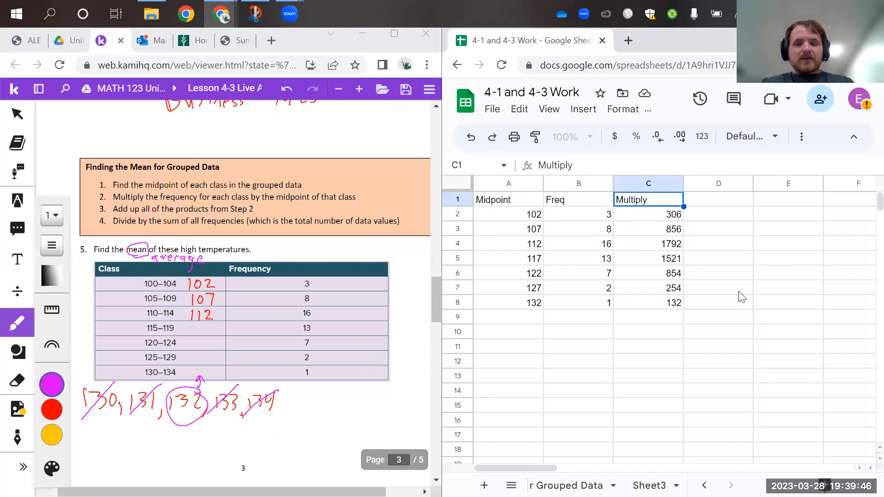
left_click(703, 203)
type("Sum")
left_click(714, 317)
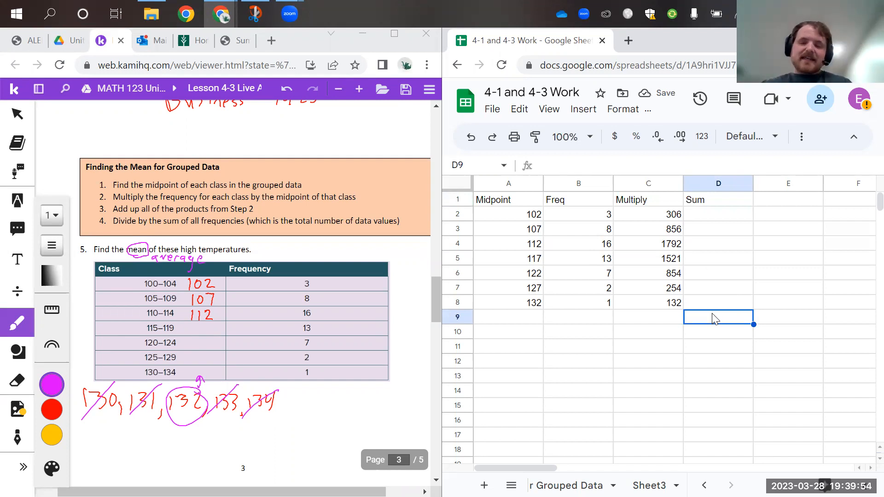
Total the Multiply column by entering the formula =sum(C2:c8) in D9, hiding the formula suggestions
left_click(578, 169)
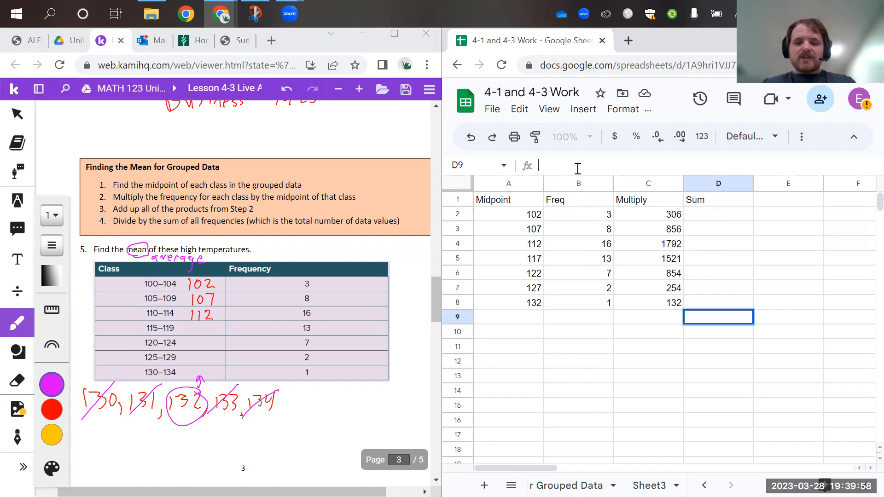
type("=sum")
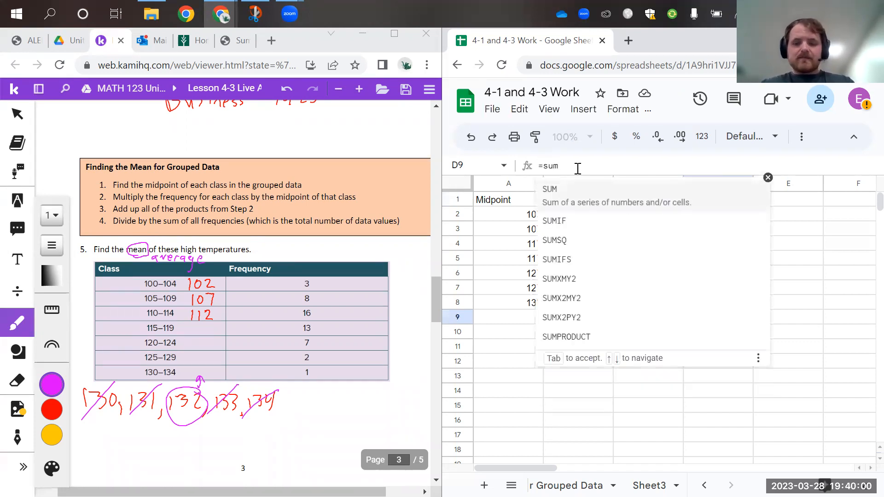
type("(")
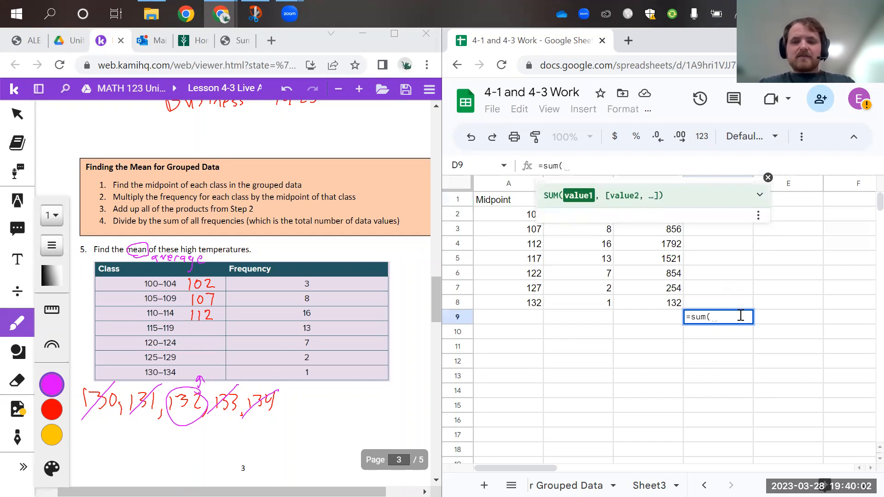
type("C2")
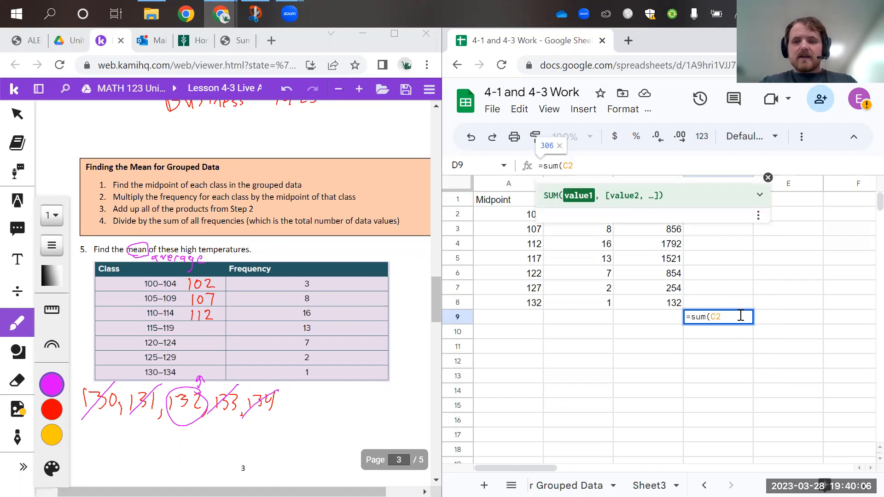
left_click(767, 178)
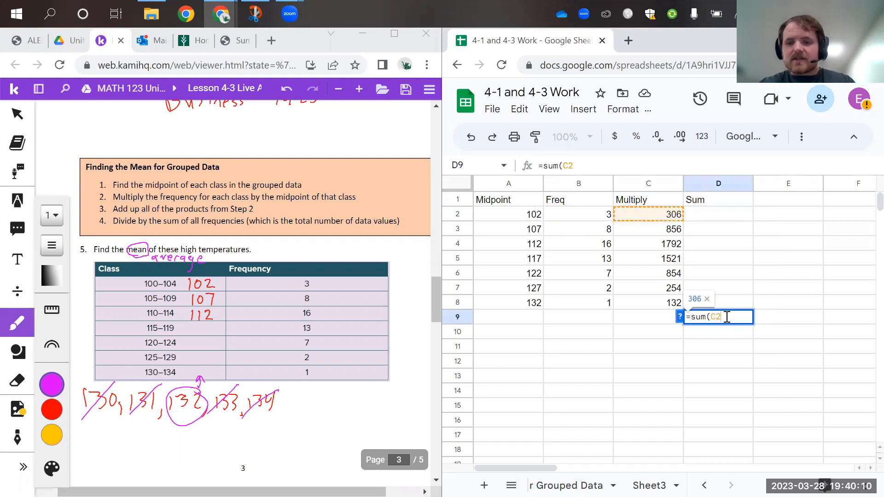
type(":")
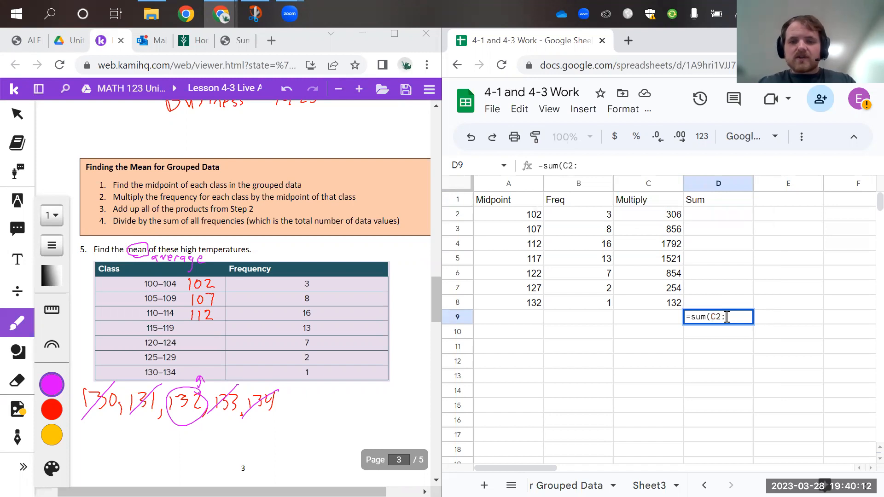
type("c")
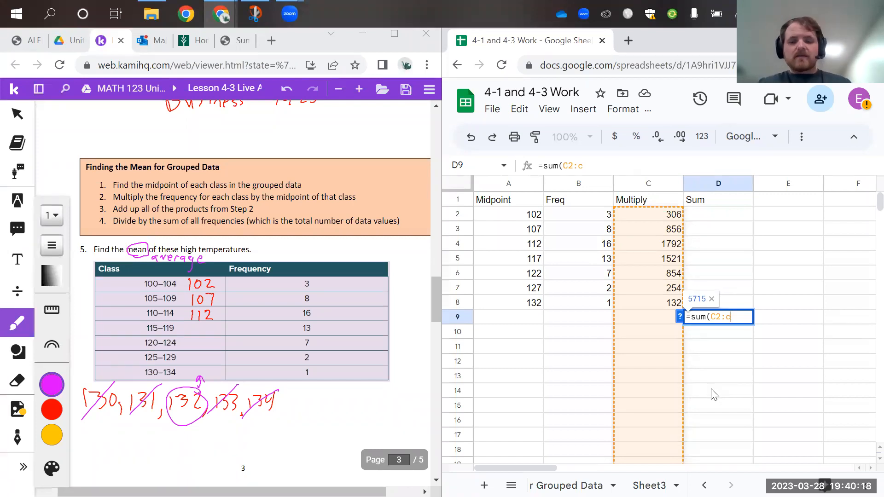
type("8")
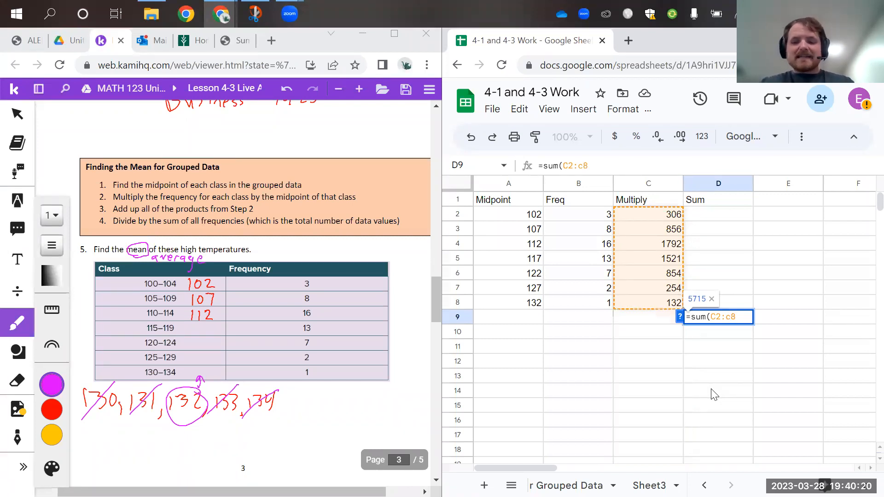
type(")")
key("Return")
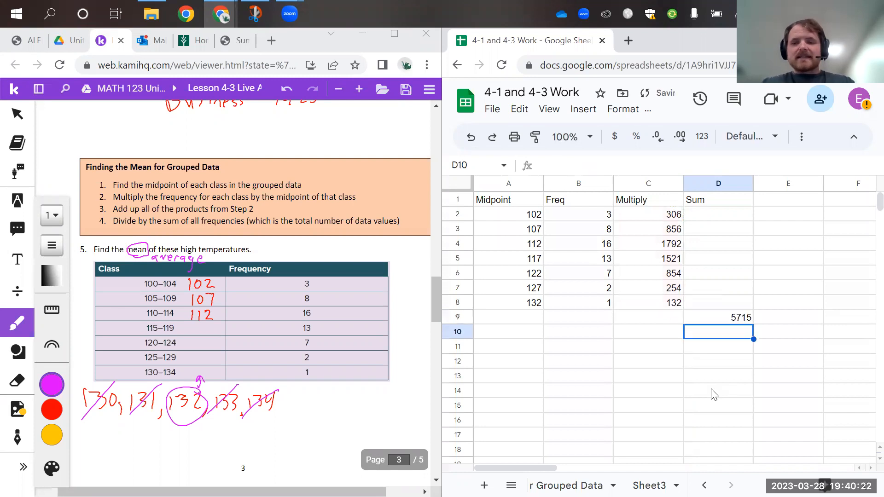
left_click(733, 317)
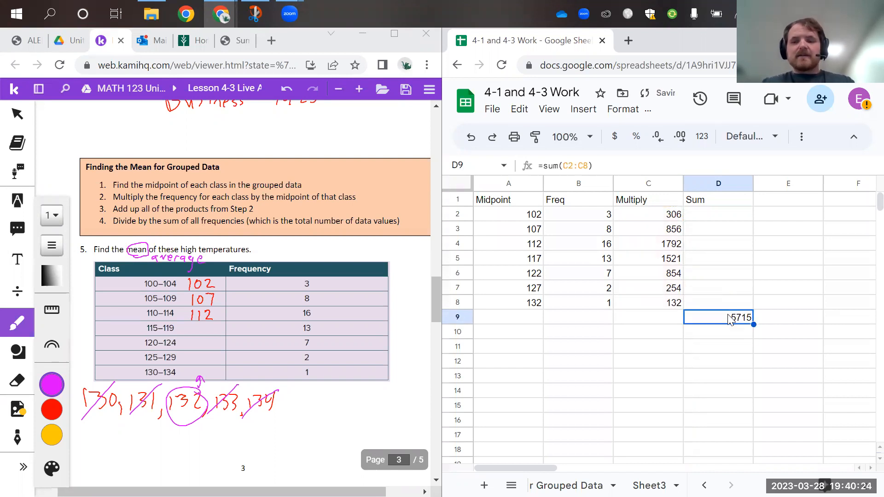
Head column E "Average" in E1 and select cell E9
left_click(794, 200)
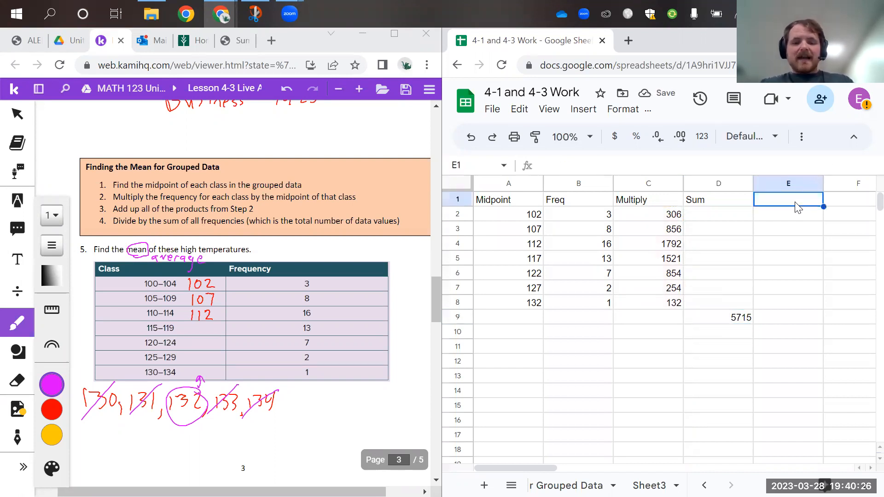
type("Average")
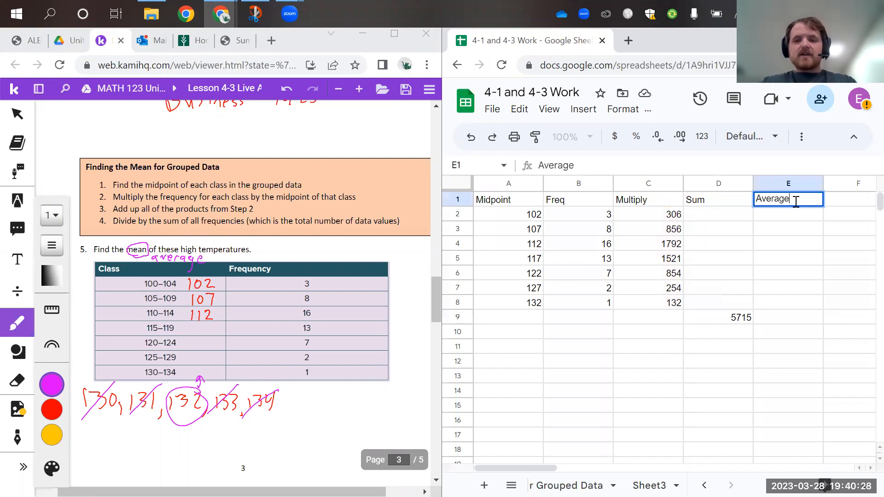
left_click(786, 322)
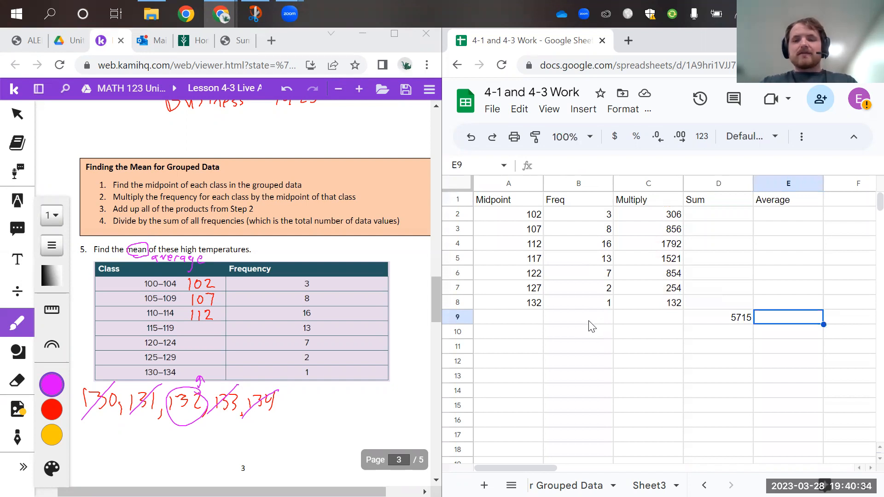
Extend the D1 header to "Sum Multiply" and replace the E1 header with "Sum Freq"
double_click(738, 199)
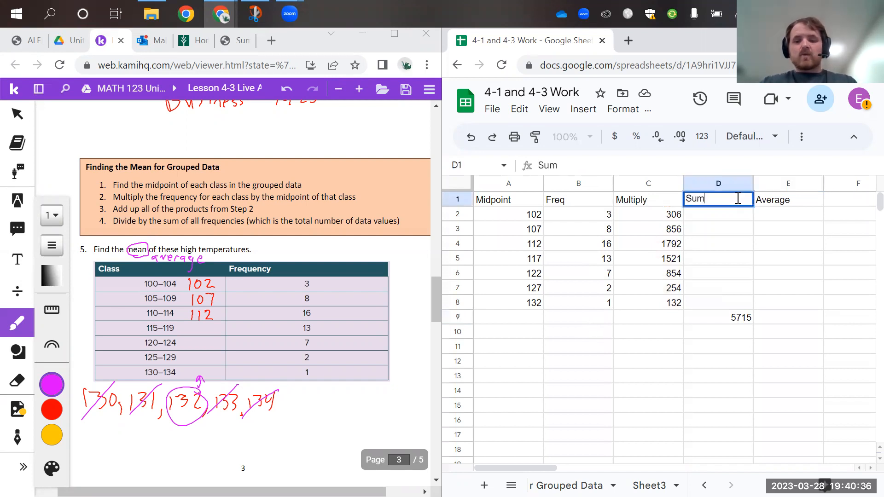
type("Multiply")
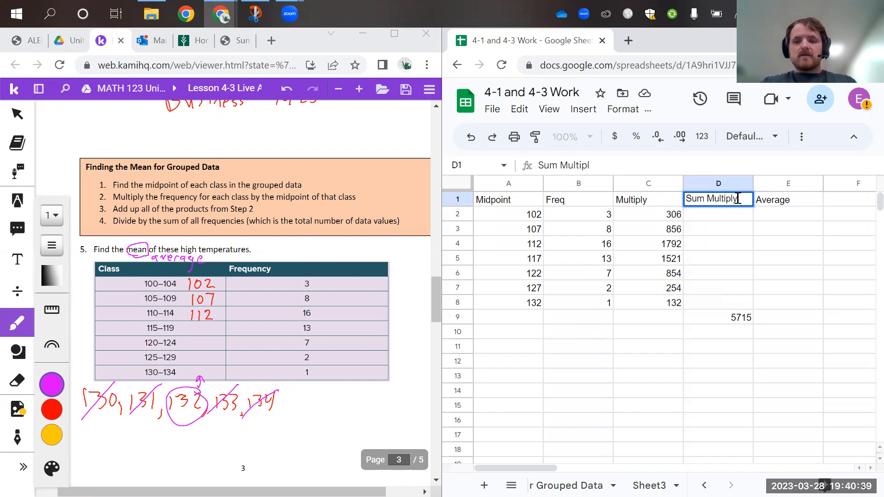
left_click(764, 206)
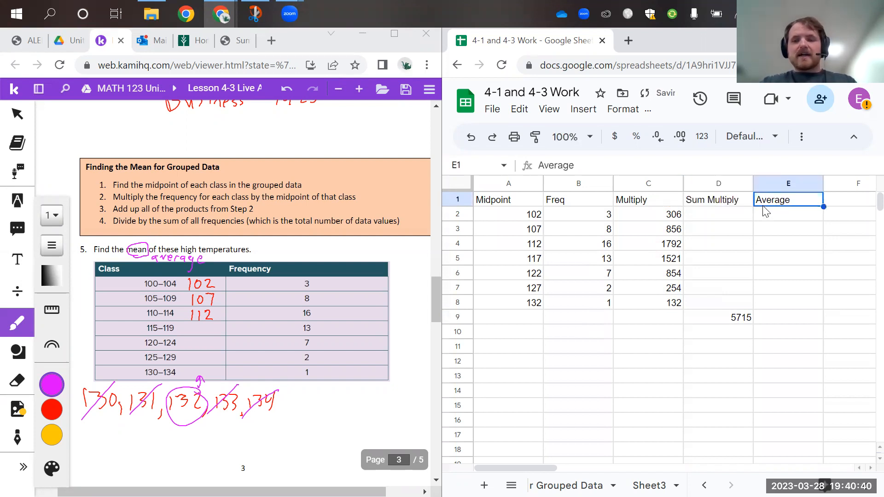
double_click(768, 200)
type("Sum")
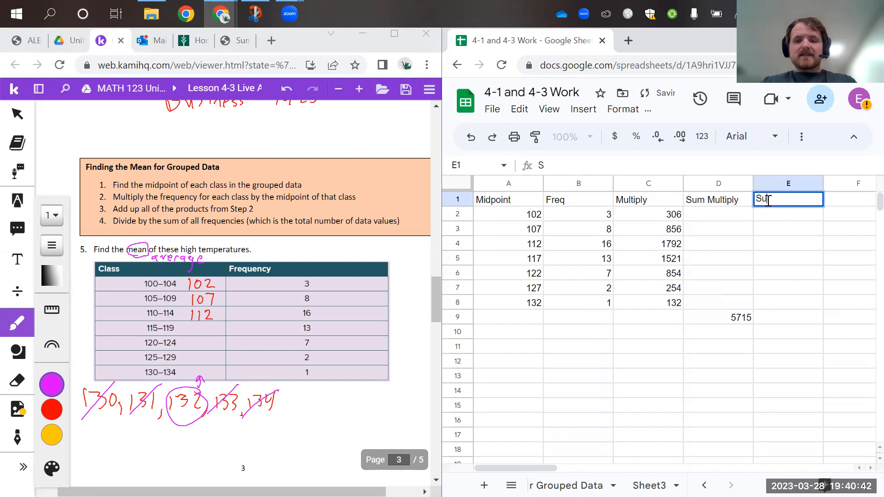
type(" Freq")
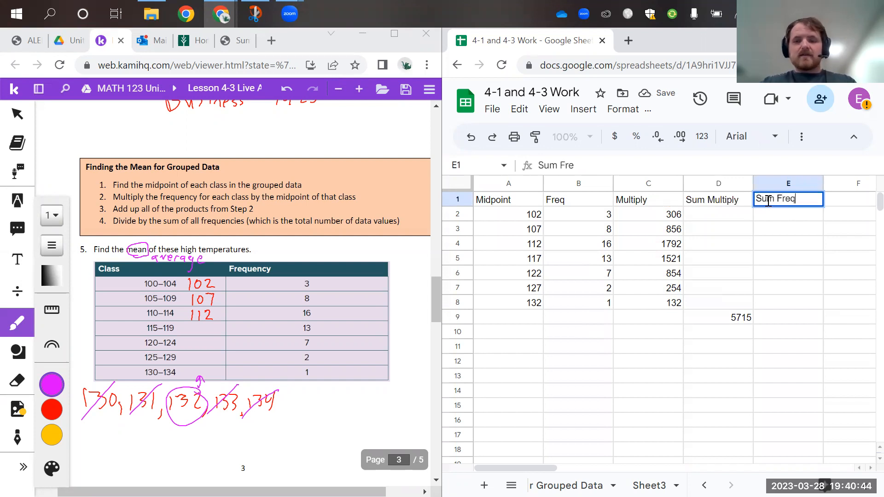
Total the frequencies by entering the formula =sum(b2:b8) in E9
left_click(778, 322)
type("=")
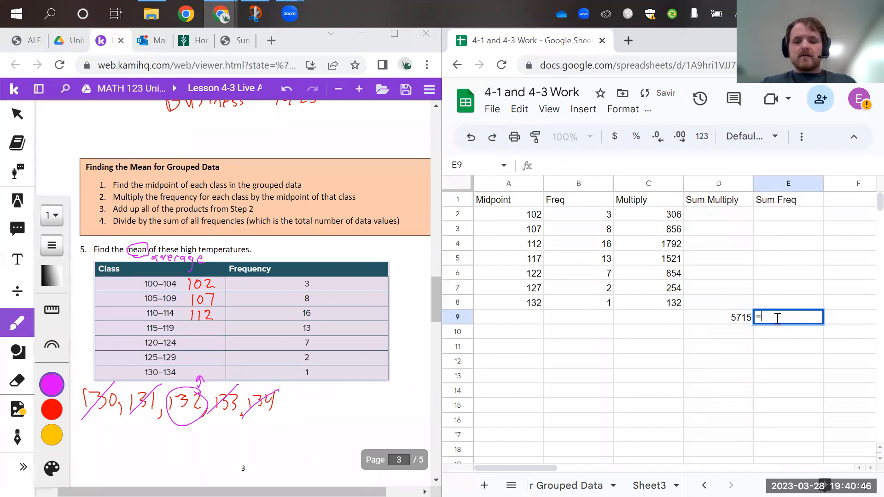
type("sum(")
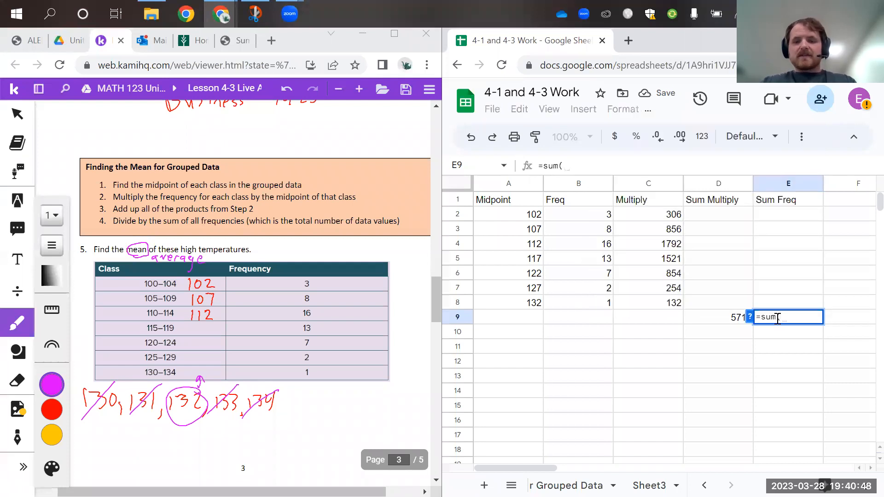
type("b")
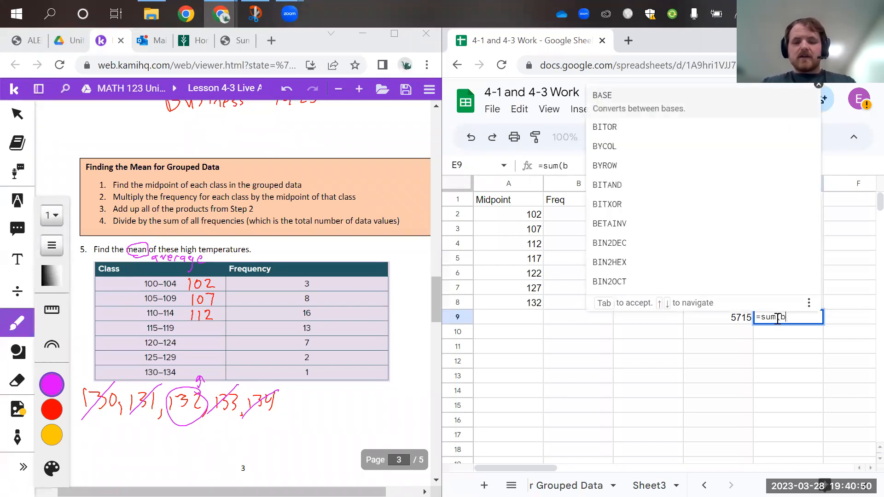
type("2:")
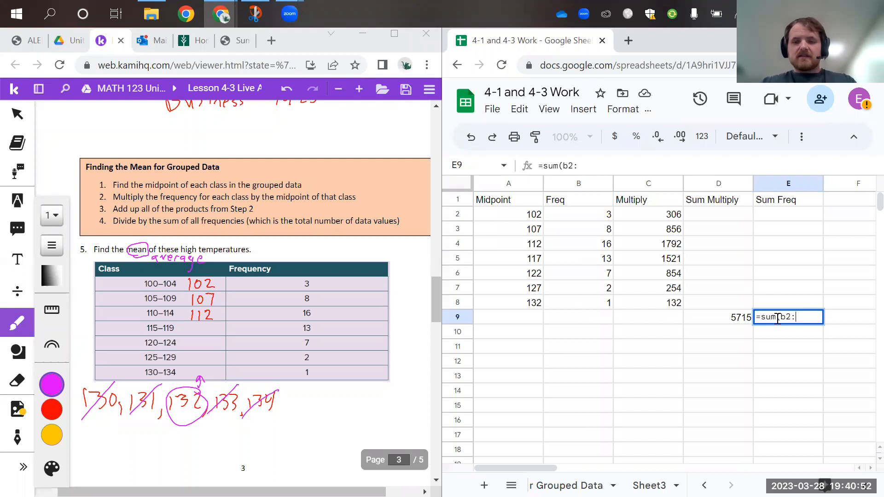
type("b8)")
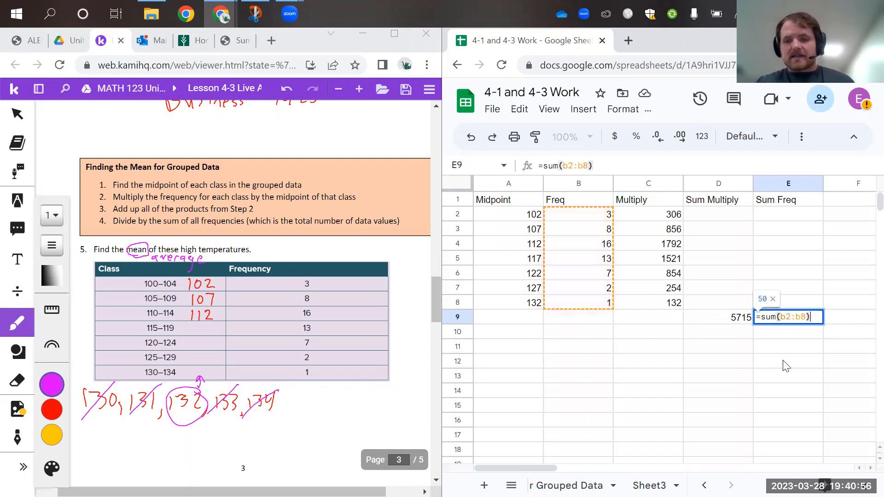
key("Return")
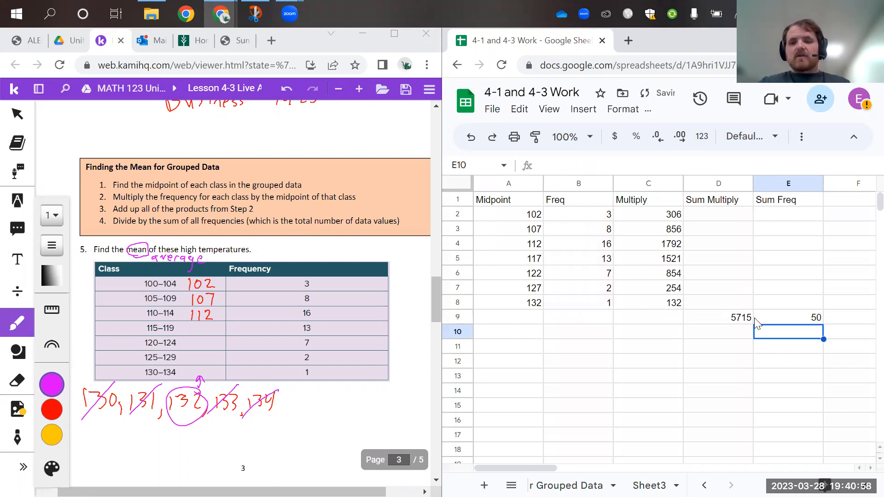
Head column F "Divide for average" in F1
left_click(830, 204)
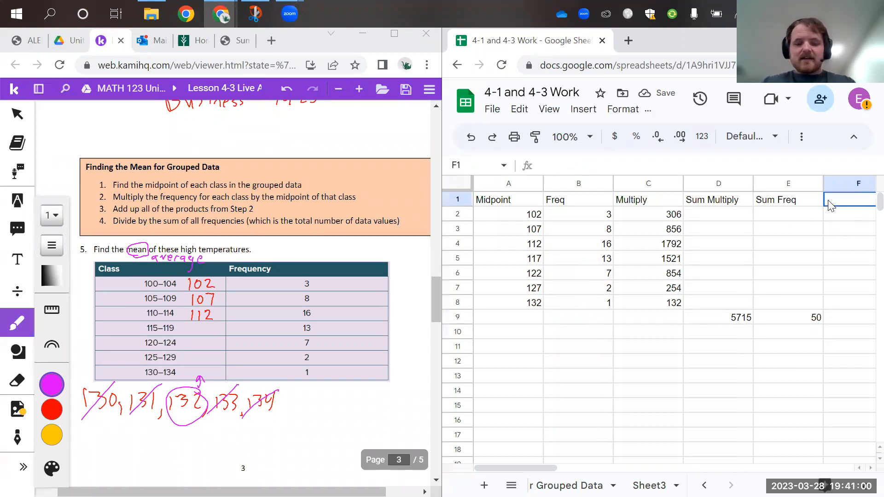
type("Divide for avegare")
key("BackSpace")
key("BackSpace")
key("BackSpace")
key("BackSpace")
type("rage")
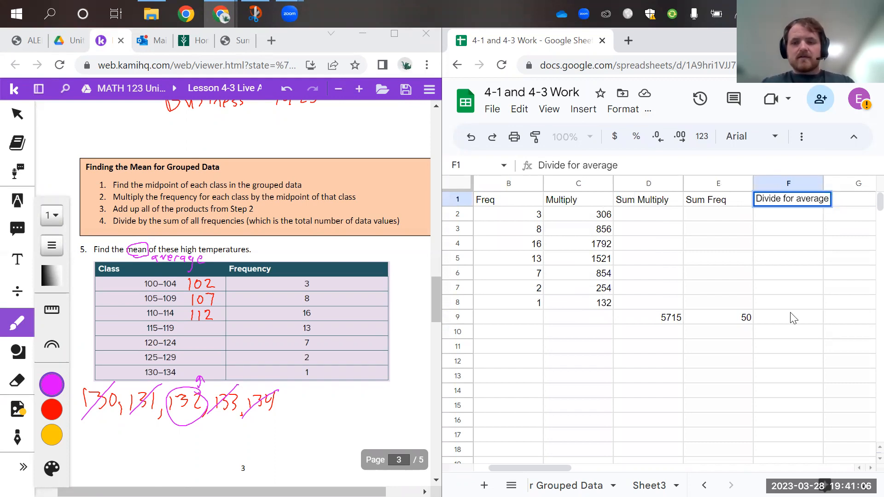
Calculate the mean in F9 by dividing the product total by the frequency total with =divide(5715, 50)
left_click(793, 318)
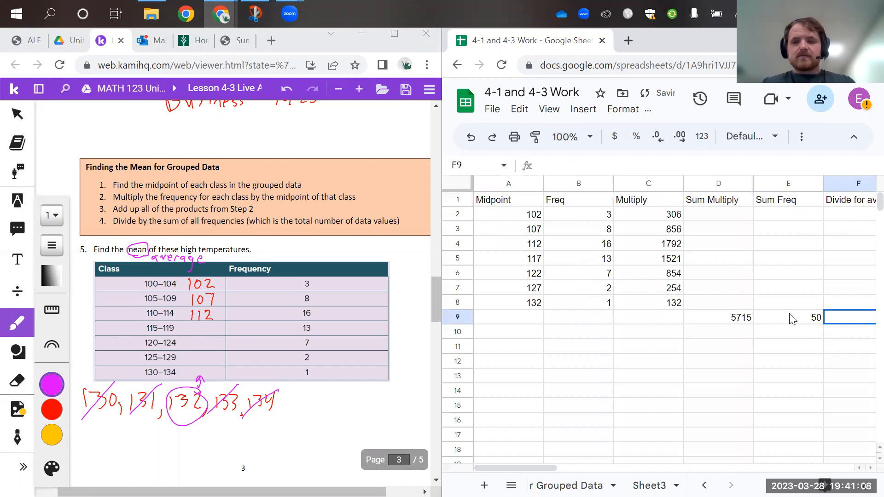
double_click(845, 328)
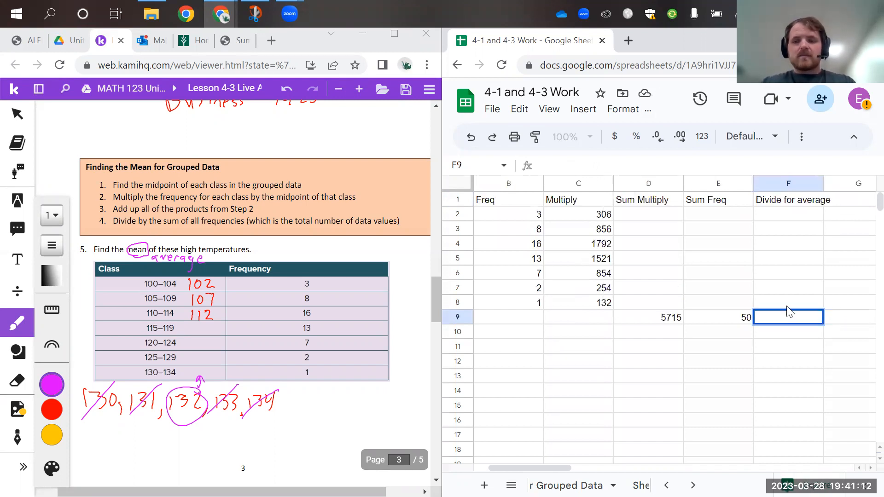
type("=aver")
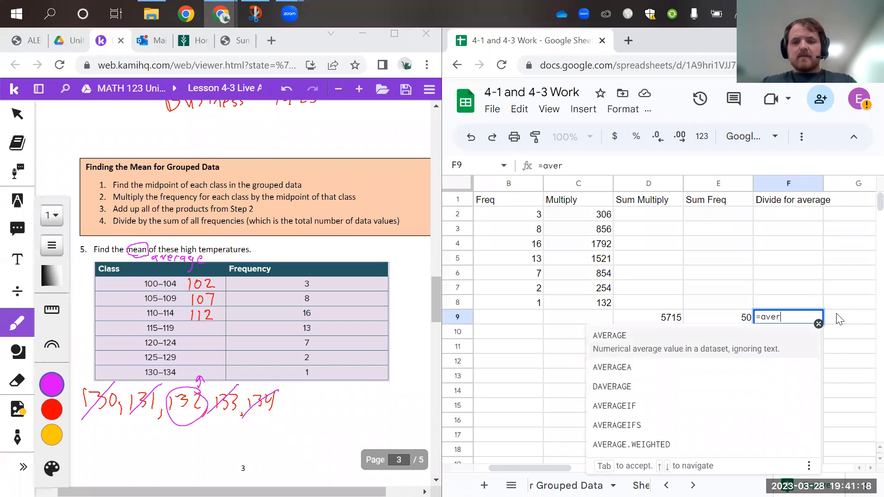
key("BackSpace")
key("BackSpace")
key("BackSpace")
key("BackSpace")
type("d")
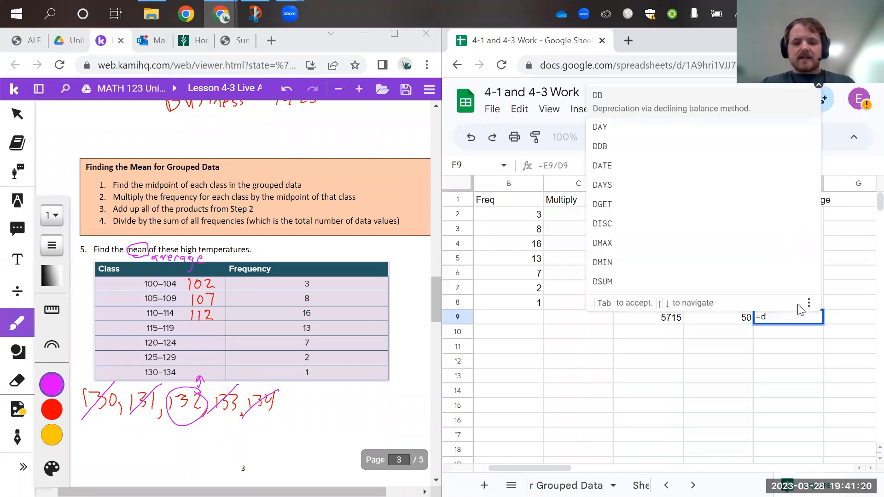
type("ivide(")
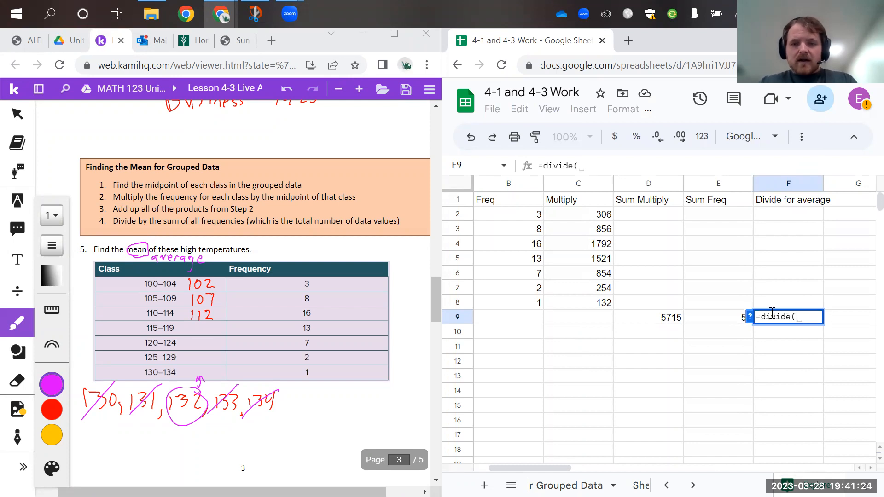
type("5715")
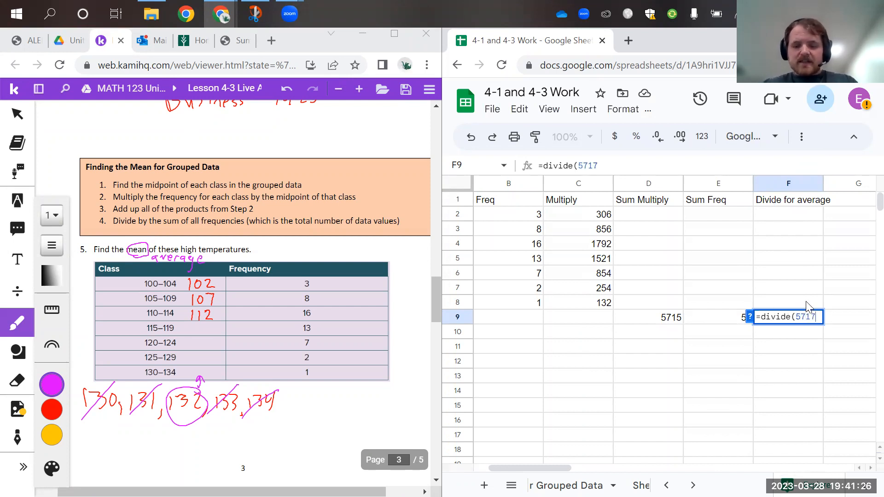
type(", ")
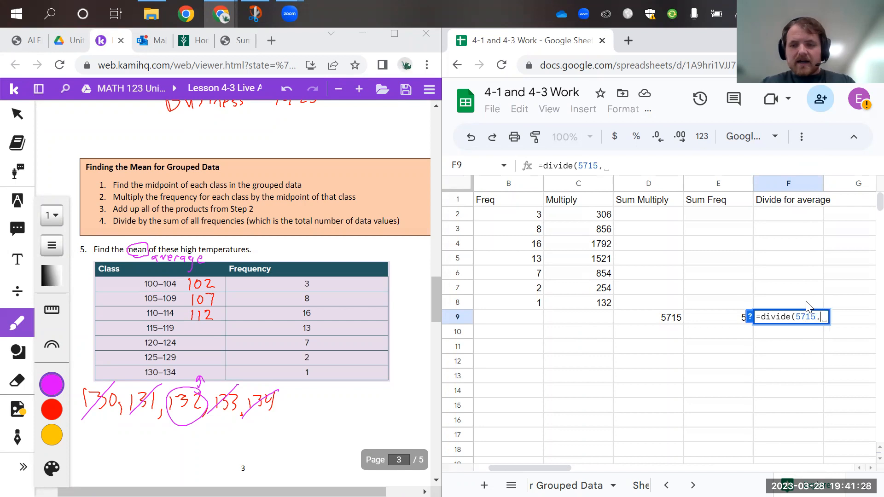
type("50)")
key("Return")
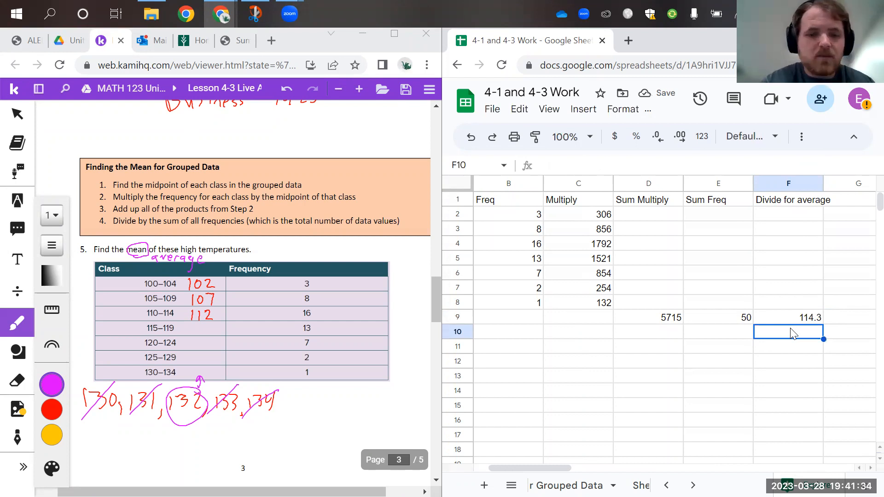
Handwrite the mean 114.3 on the worksheet beneath the list of values under the high-temperature table
left_click_drag(151, 433, 150, 462)
left_click_drag(166, 431, 165, 462)
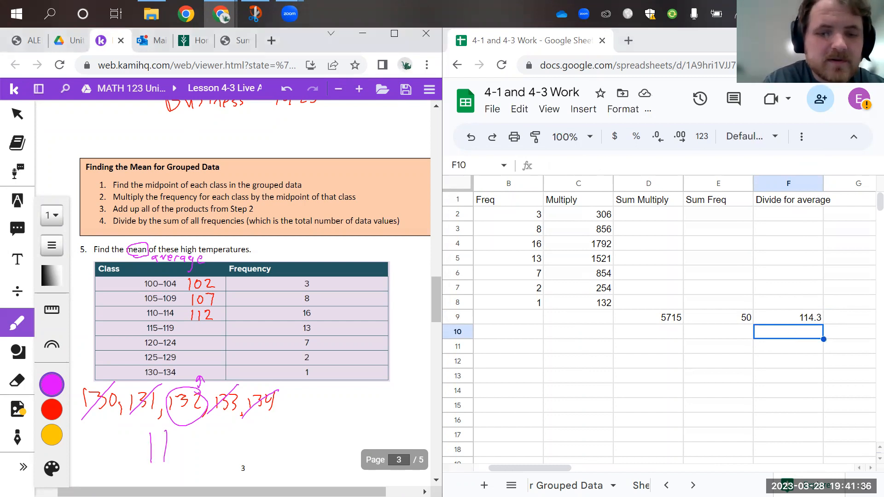
left_click_drag(189, 433, 193, 447)
mouse_move(191, 436)
left_mouse_down()
mouse_move(190, 463)
mouse_move(215, 462)
left_mouse_up()
left_click(202, 459)
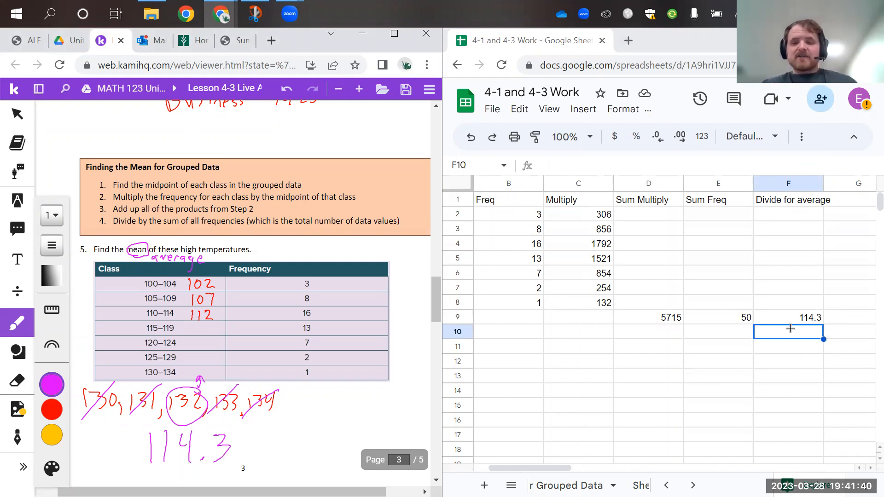
Enter the formula =AVERAGE(C2:C8) in C11 to average the midpoint-frequency products directly
left_click(599, 348)
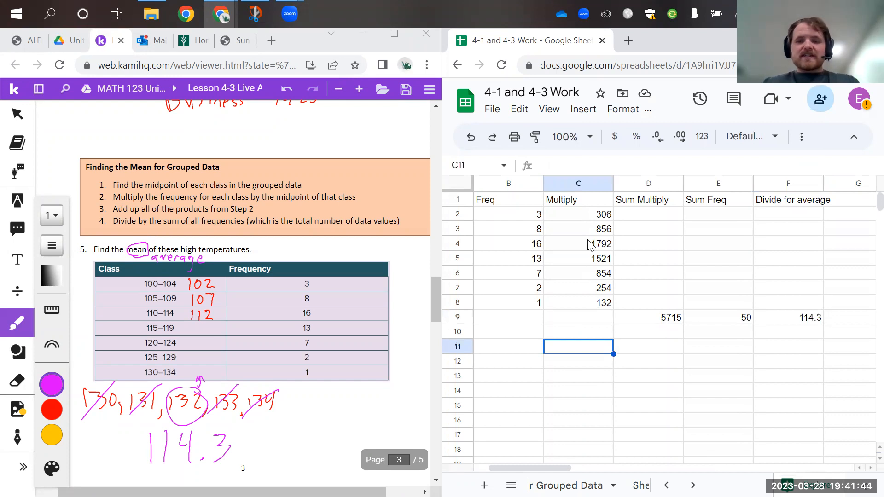
type("=aver")
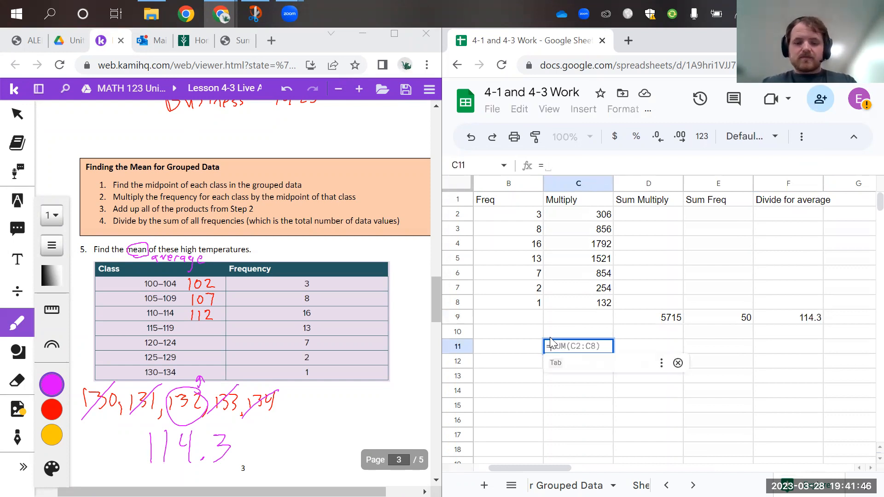
left_click(585, 200)
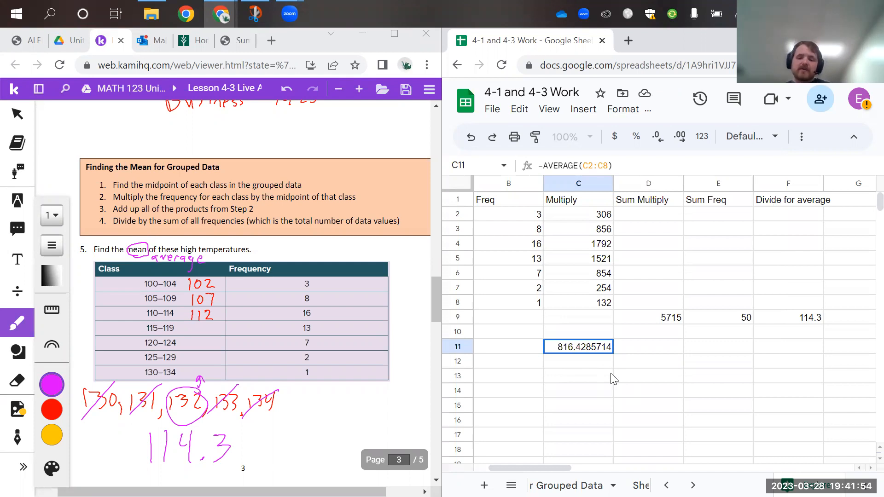
Compare the average formula in C11 with the multiplication formulas in C2 and C3 and the midpoint in A2
left_click(585, 219)
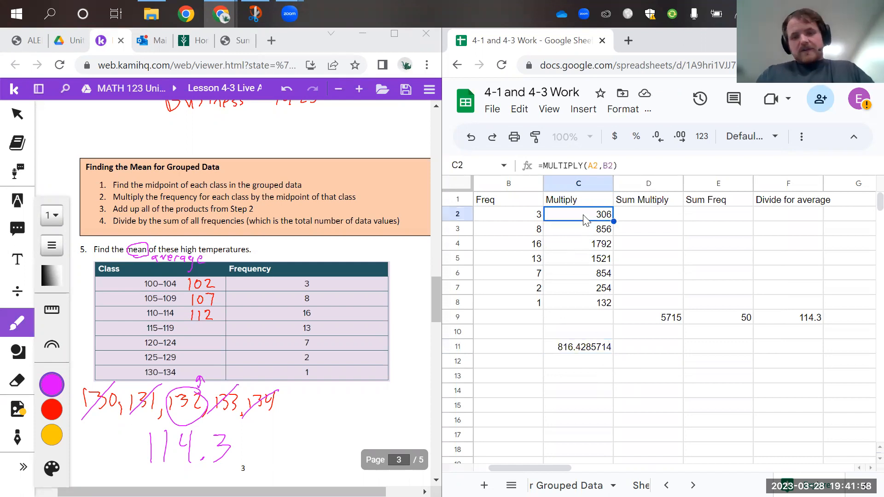
left_click(582, 349)
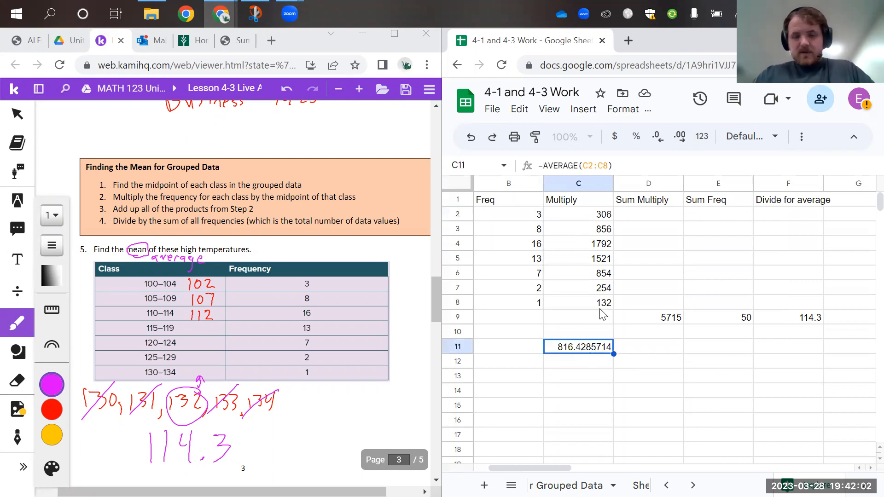
left_click(591, 230)
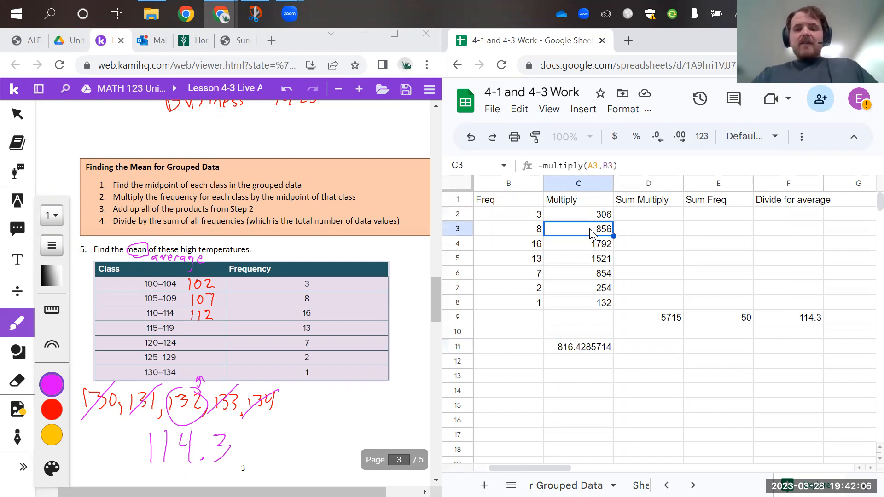
scroll(594, 218, "left", 1)
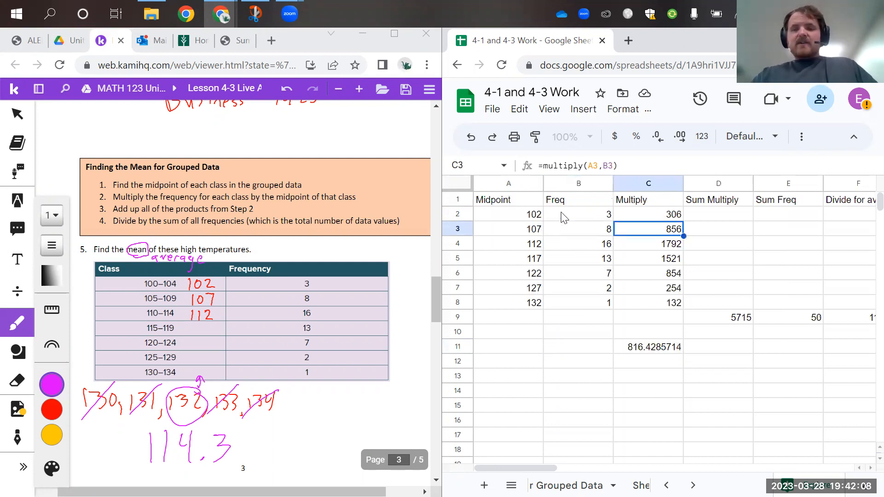
left_click(532, 213)
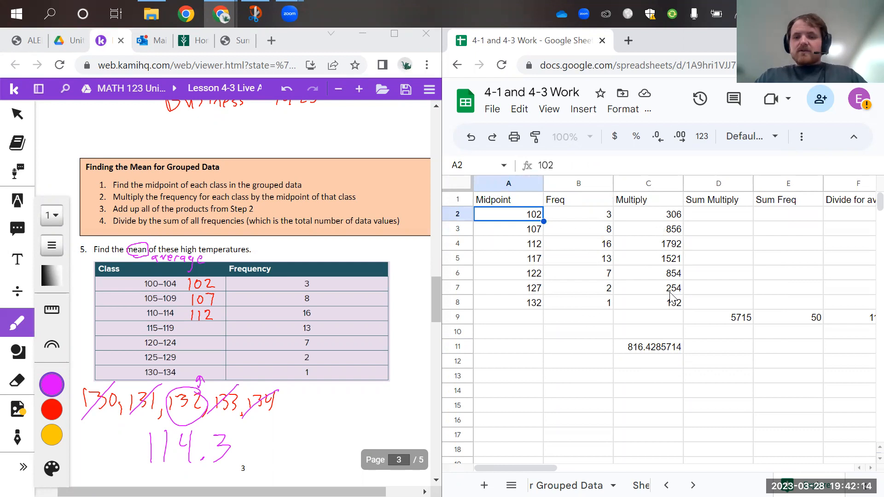
left_click(680, 218)
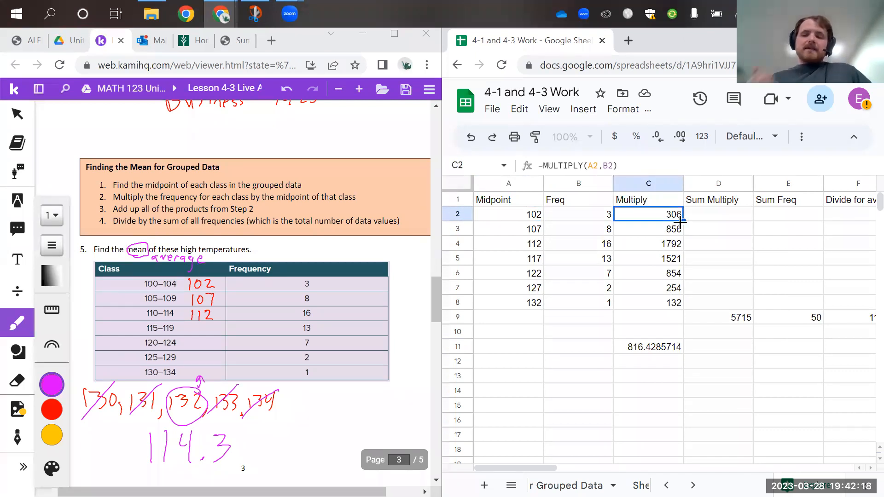
Return to the worksheet's first page and review the earlier average examples beside the grouped-data spreadsheet
scroll(251, 358, "up", 20)
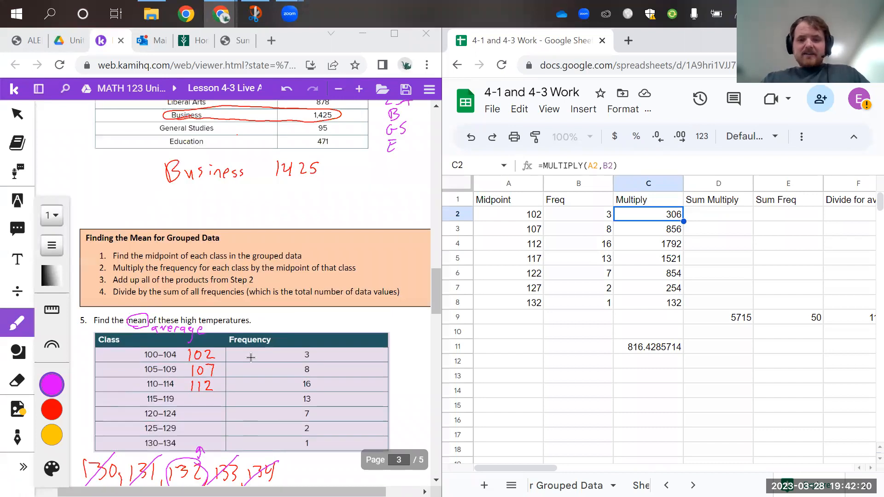
scroll(342, 302, "right", 1)
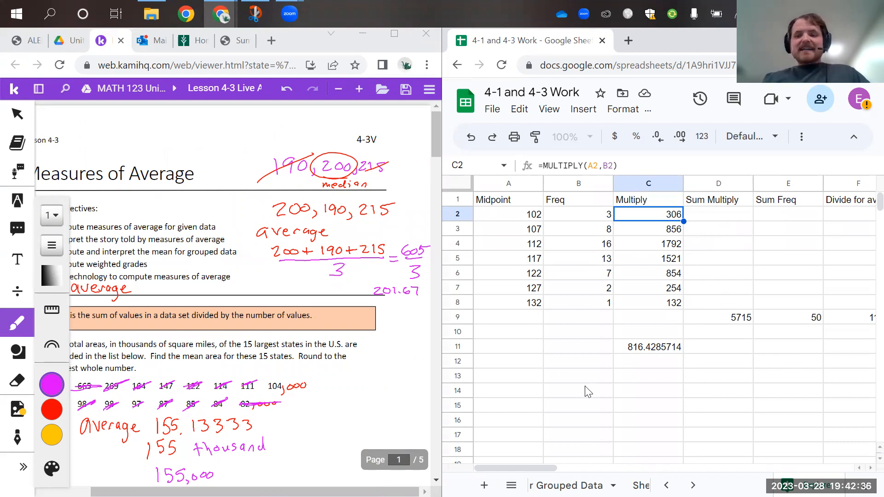
scroll(783, 359, "right", 3)
scroll(665, 329, "left", 3)
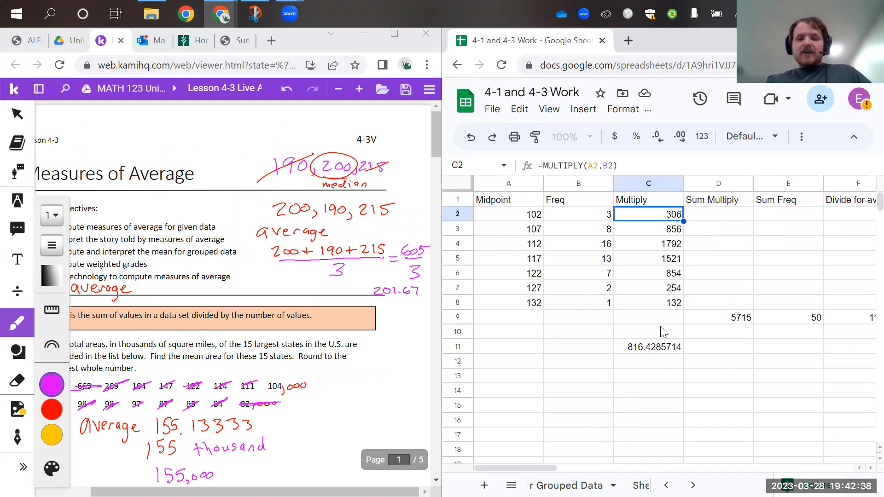